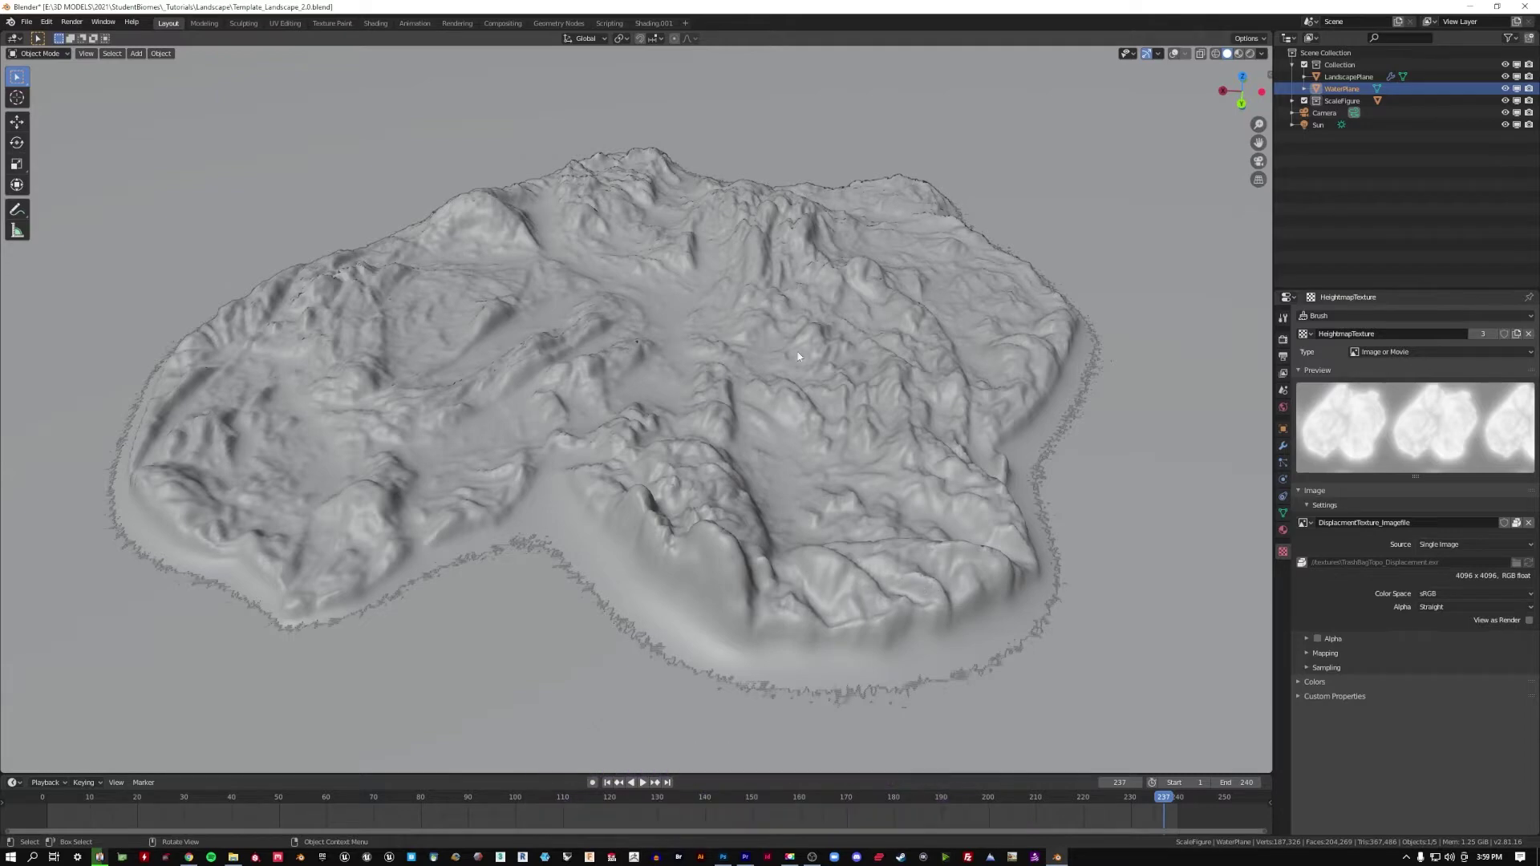
# Step: Switch to the Shading workspace and display the landscape scene in Material Preview shading
pyautogui.click(373, 24)
pyautogui.moveTo(412, 339); pyautogui.dragTo(422, 288, button='middle')
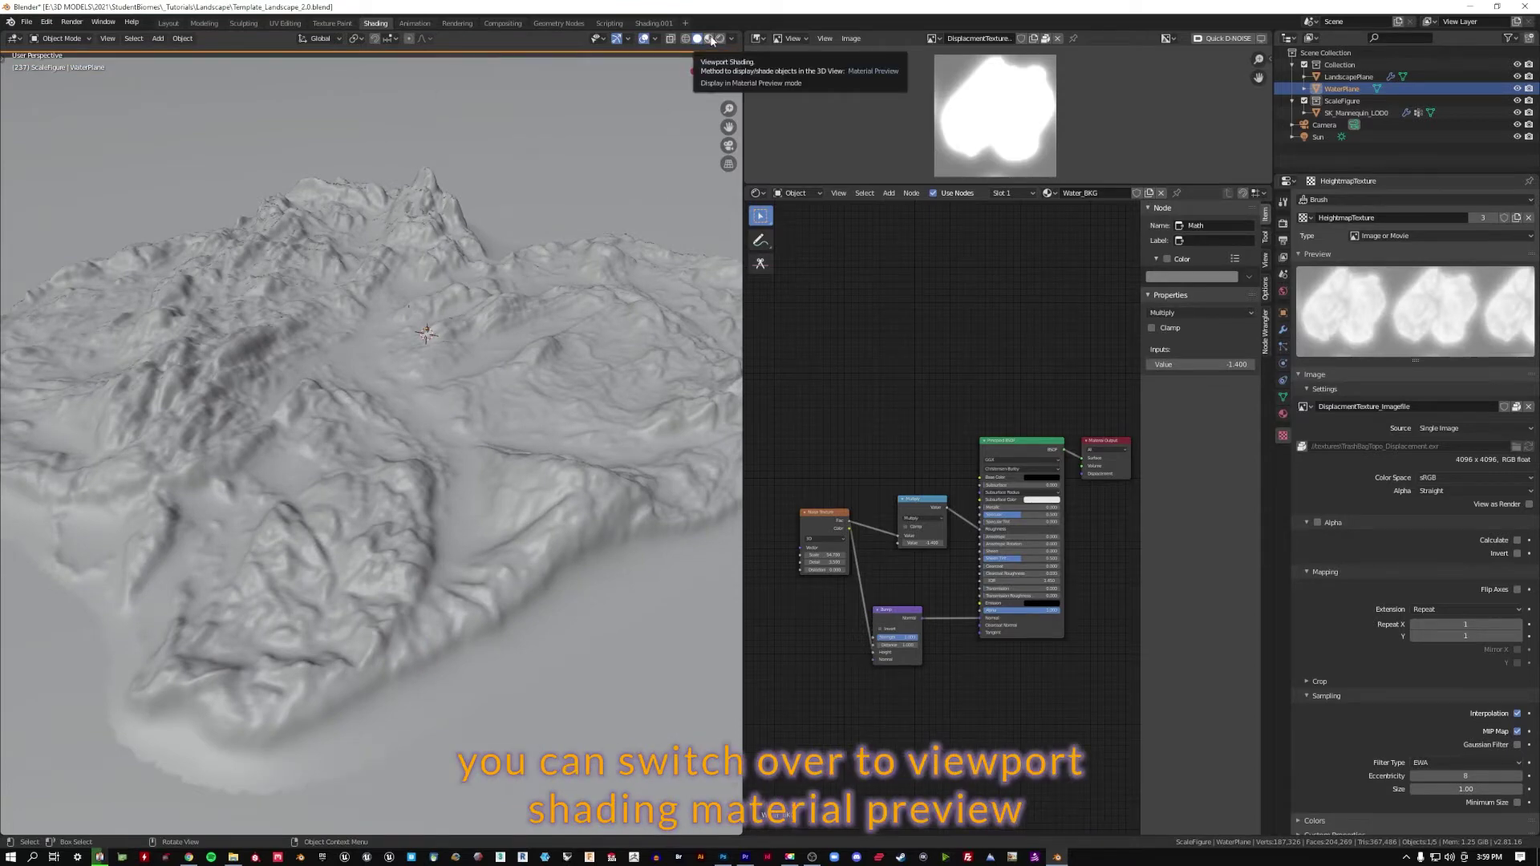
pyautogui.click(710, 38)
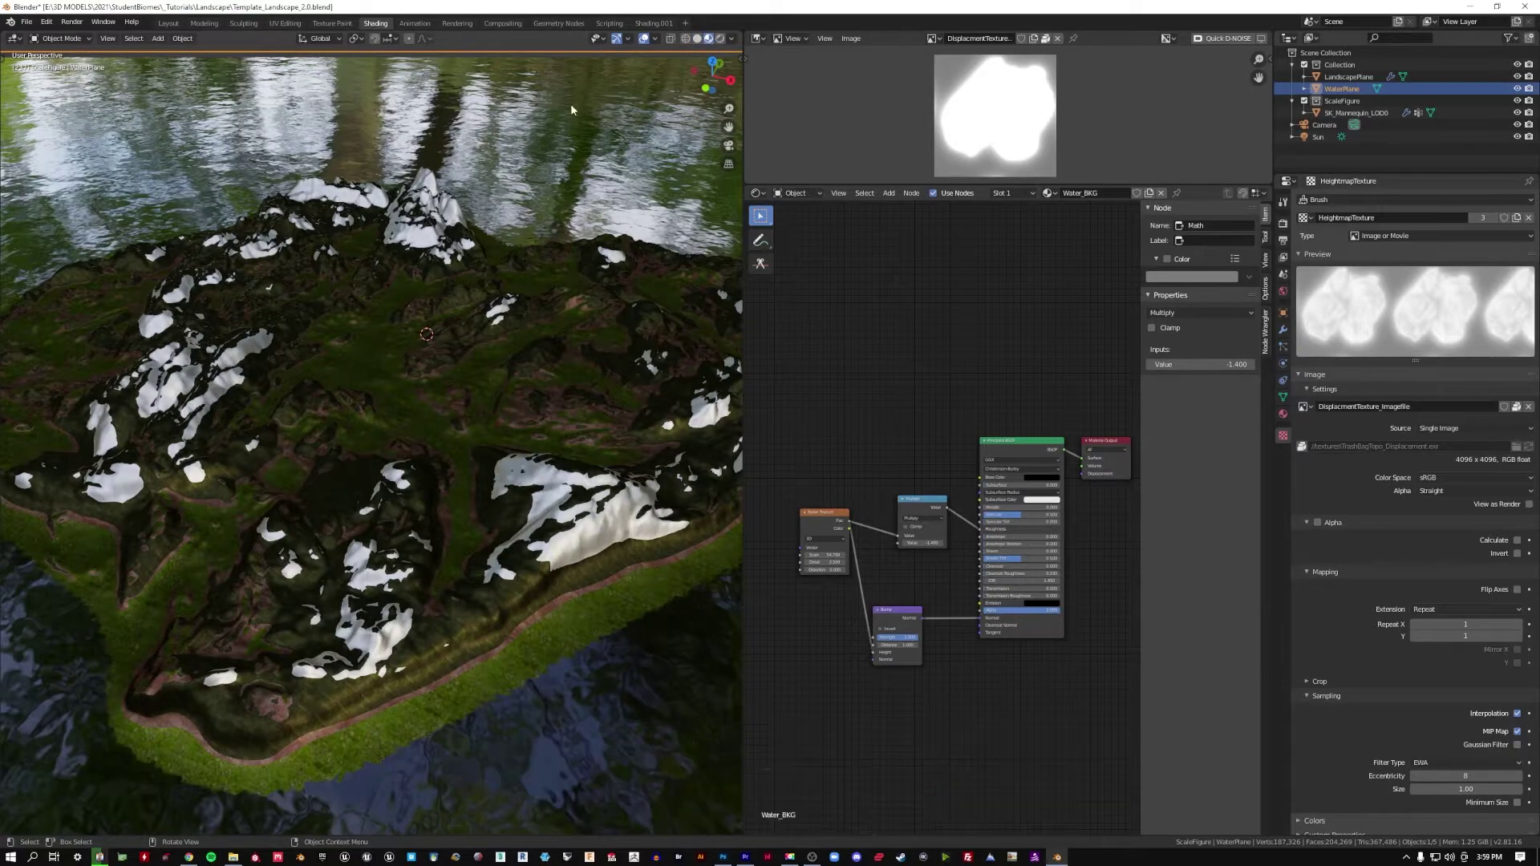
pyautogui.moveTo(459, 447); pyautogui.dragTo(279, 418, button='middle')
pyautogui.scroll(3, 450, 392)
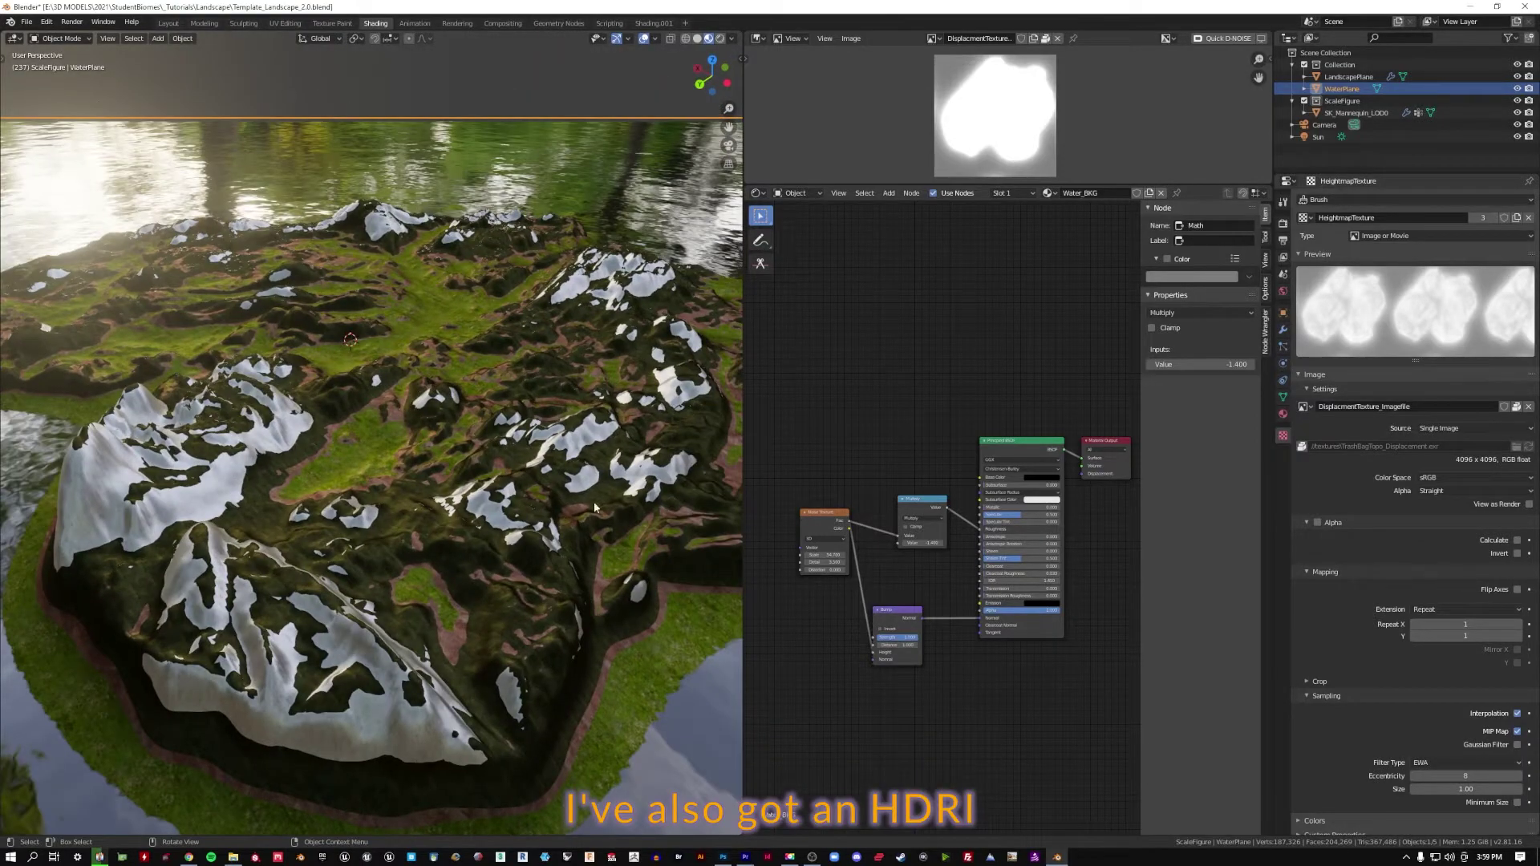
pyautogui.keyDown('shift'); pyautogui.moveTo(487, 393); pyautogui.dragTo(536, 365, button='middle'); pyautogui.keyUp('shift')
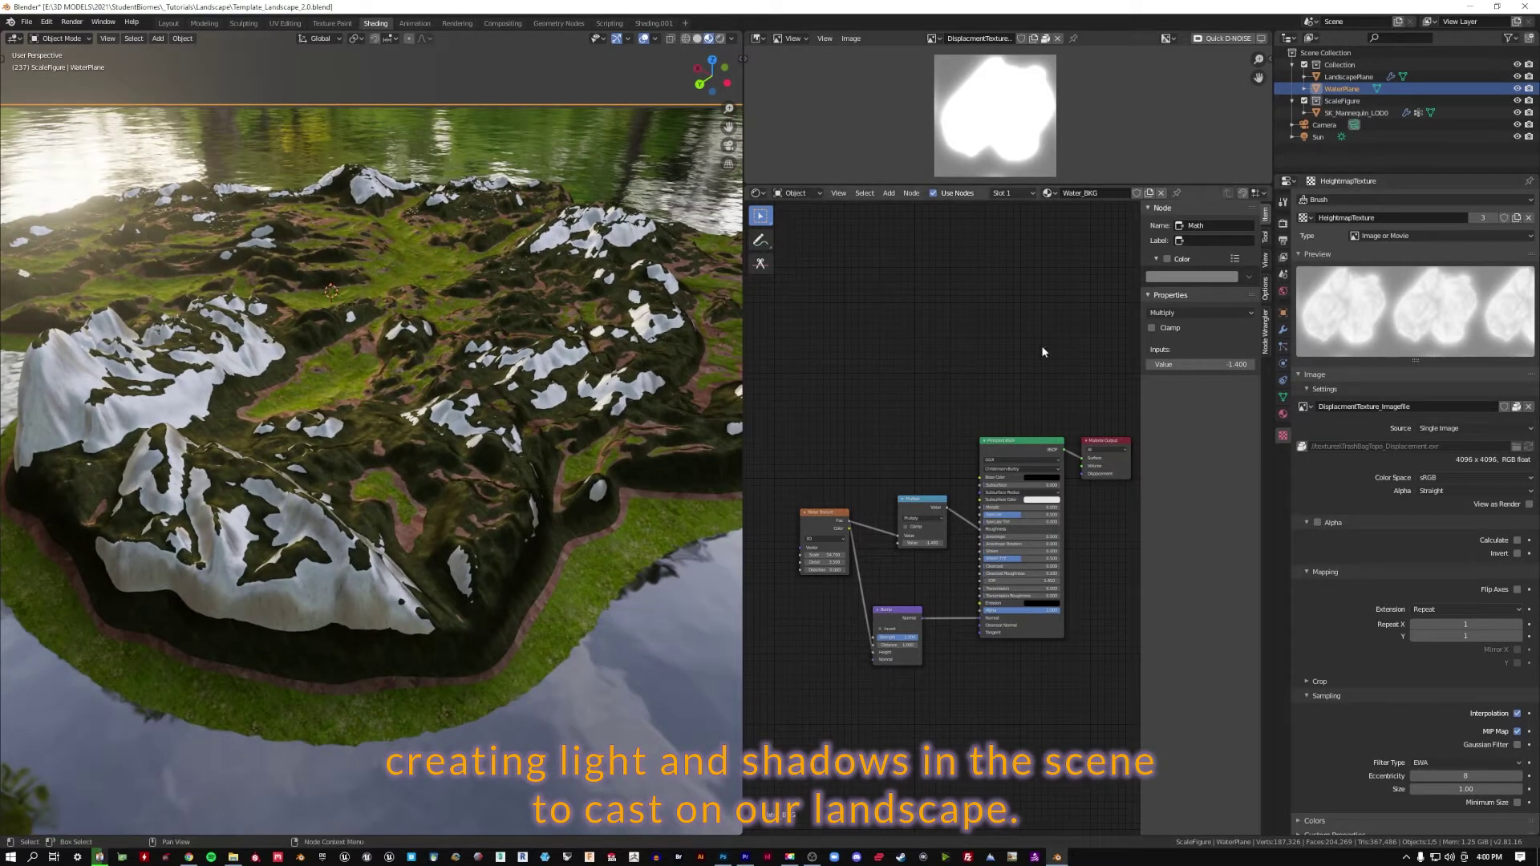
# Step: Select the landscape terrain and set the LowGrass_Tiling value in its material to 1.300
pyautogui.click(463, 333)
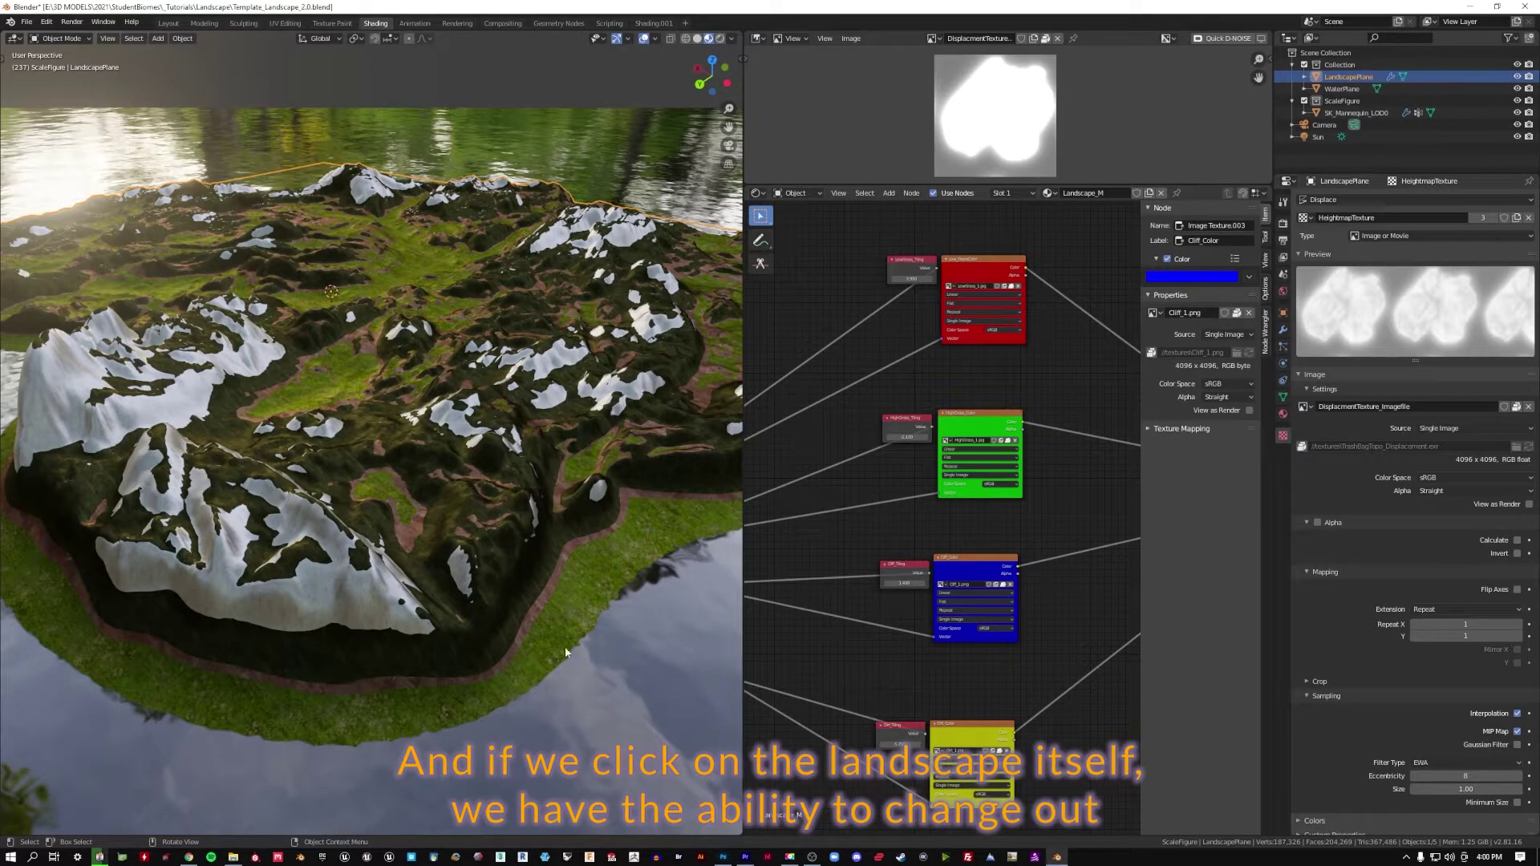
pyautogui.moveTo(1072, 538); pyautogui.dragTo(1073, 507, button='middle')
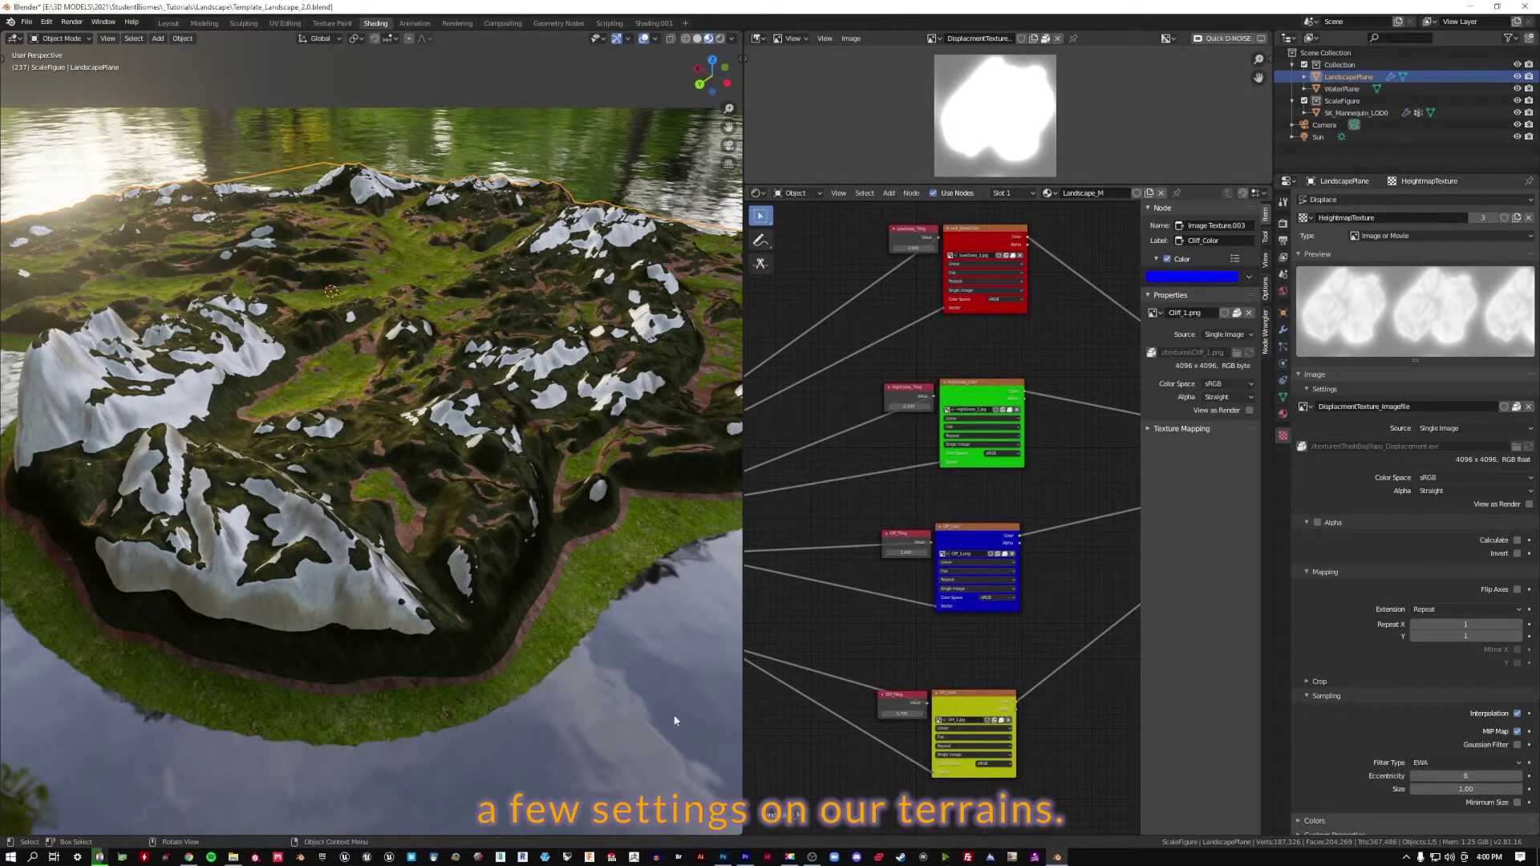
pyautogui.moveTo(395, 308); pyautogui.dragTo(477, 332, button='middle')
pyautogui.scroll(6, 364, 311)
pyautogui.scroll(-3, 401, 284)
pyautogui.scroll(4, 971, 221)
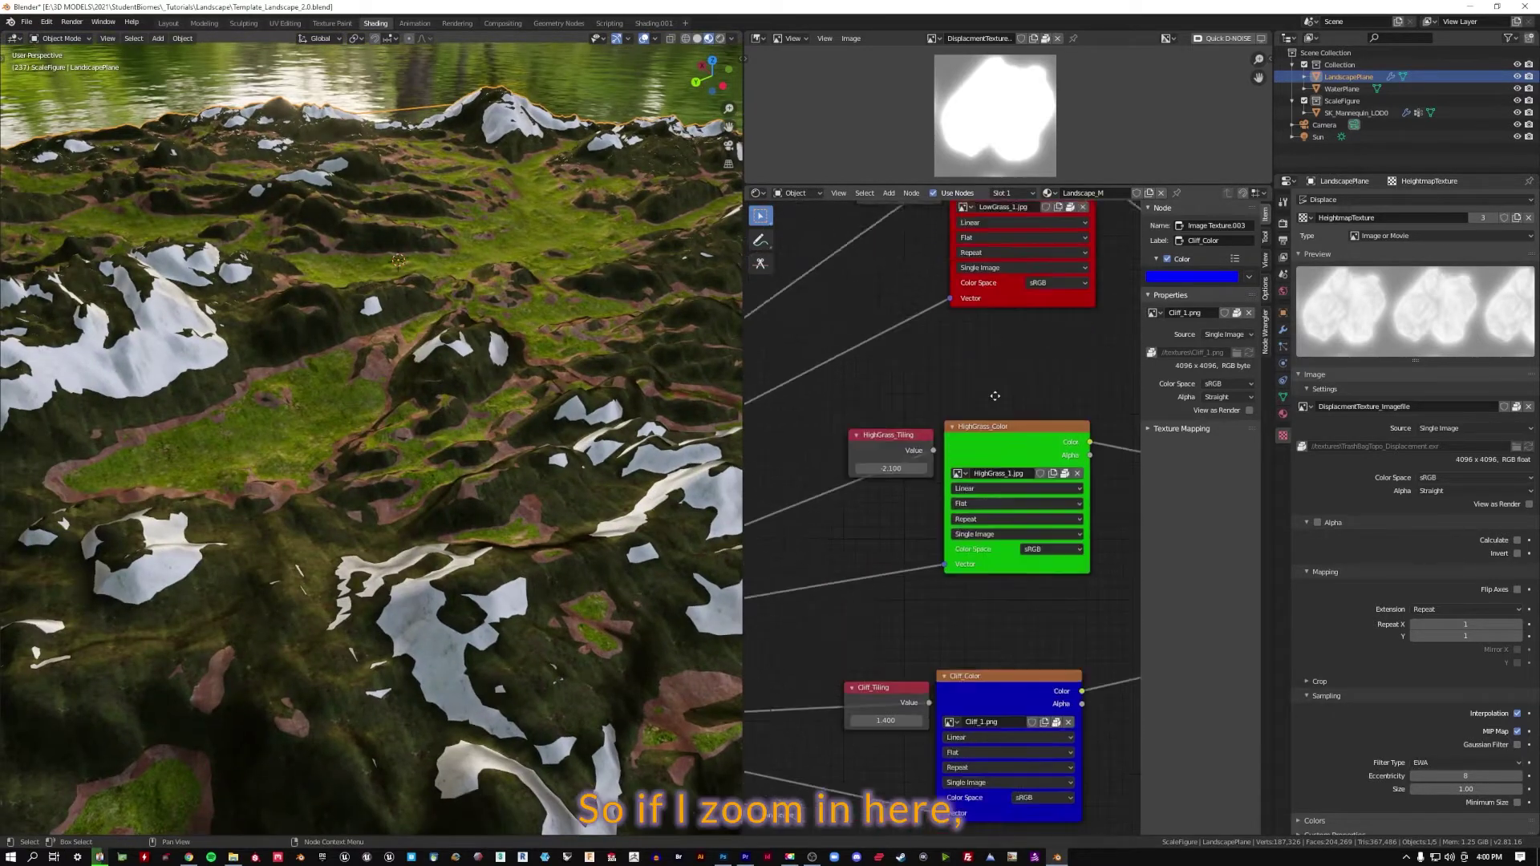
pyautogui.scroll(2, 954, 481)
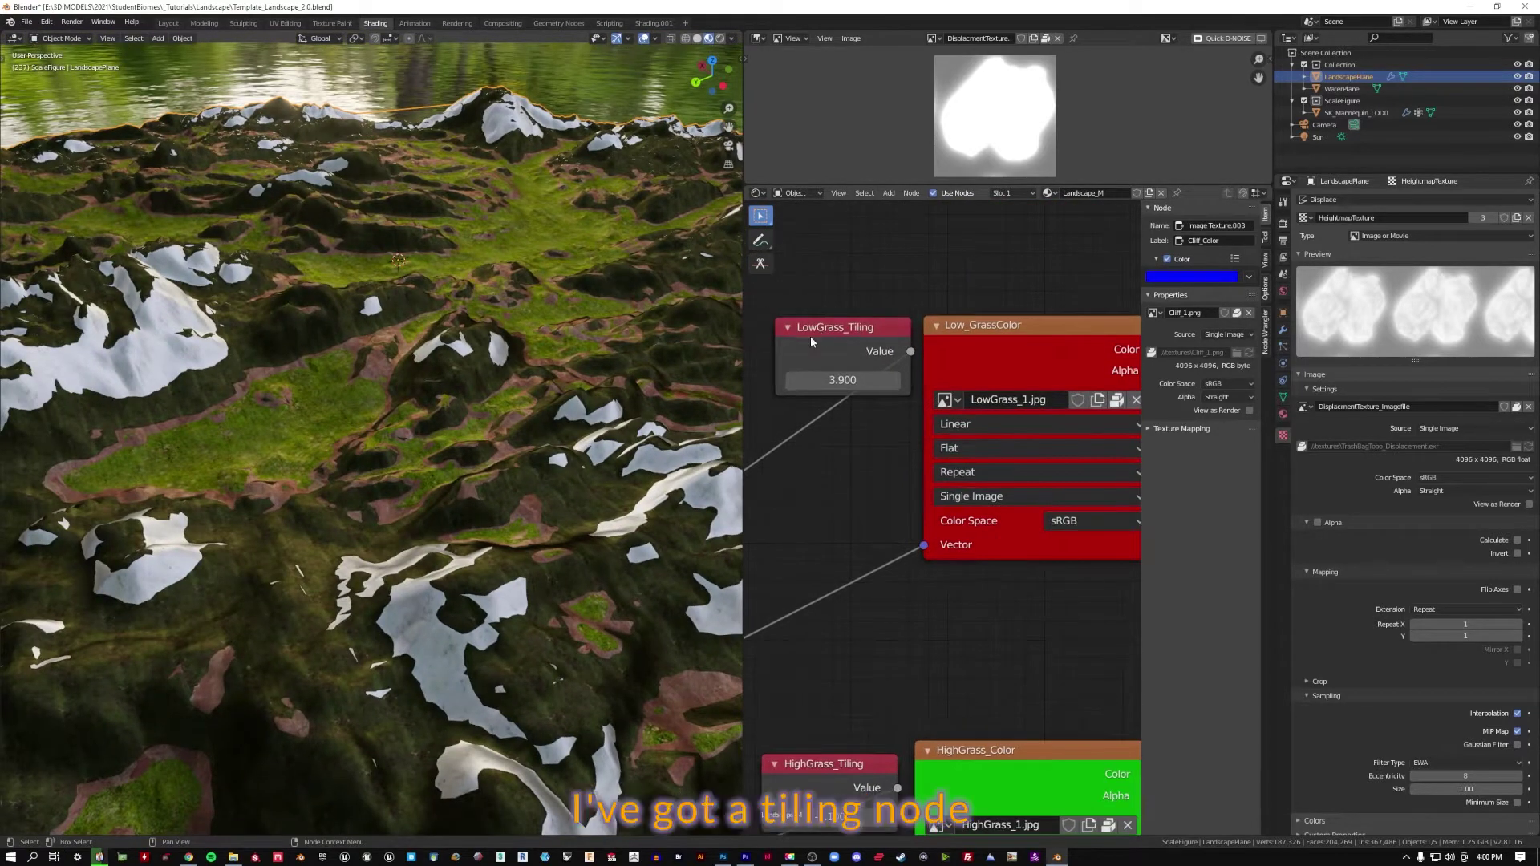
pyautogui.moveTo(1066, 321); pyautogui.dragTo(1021, 273, button='middle')
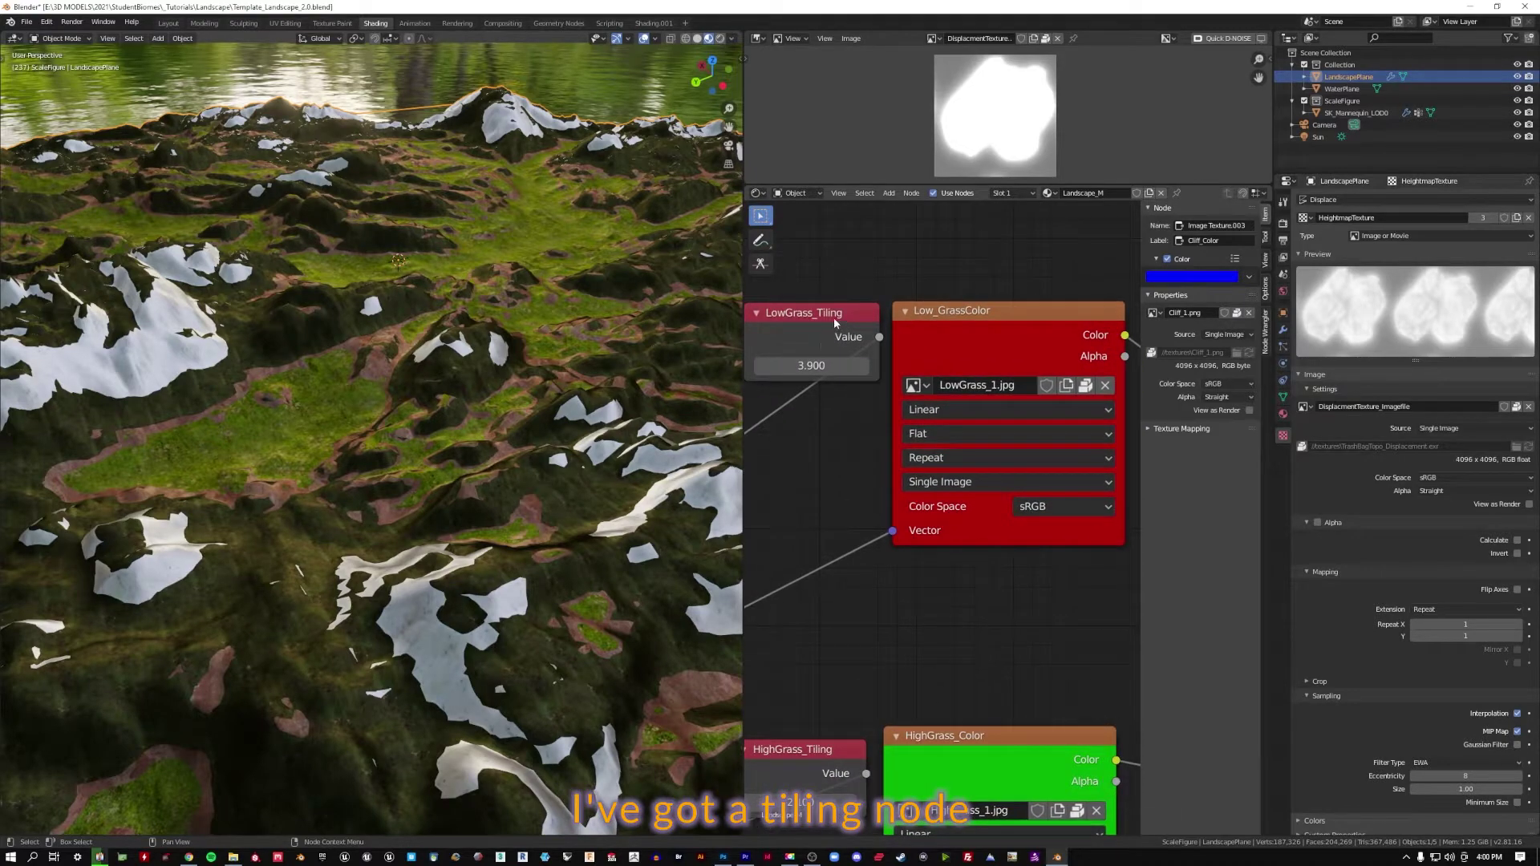
pyautogui.scroll(5, 271, 407)
pyautogui.scroll(-1, 271, 407)
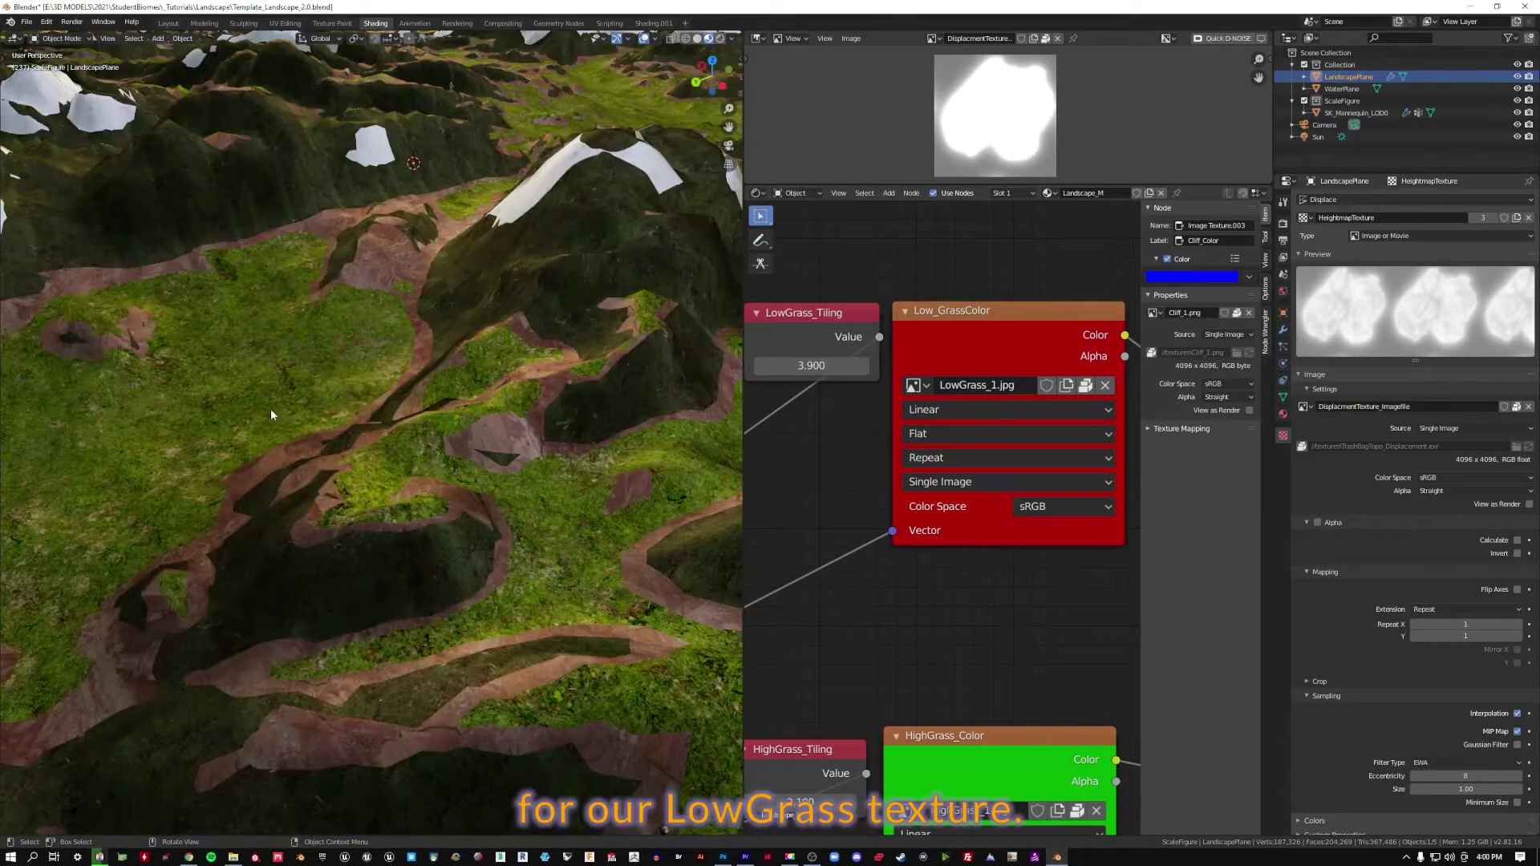
pyautogui.moveTo(271, 408); pyautogui.dragTo(326, 418, button='middle')
pyautogui.moveTo(834, 365); pyautogui.dragTo(762, 366)
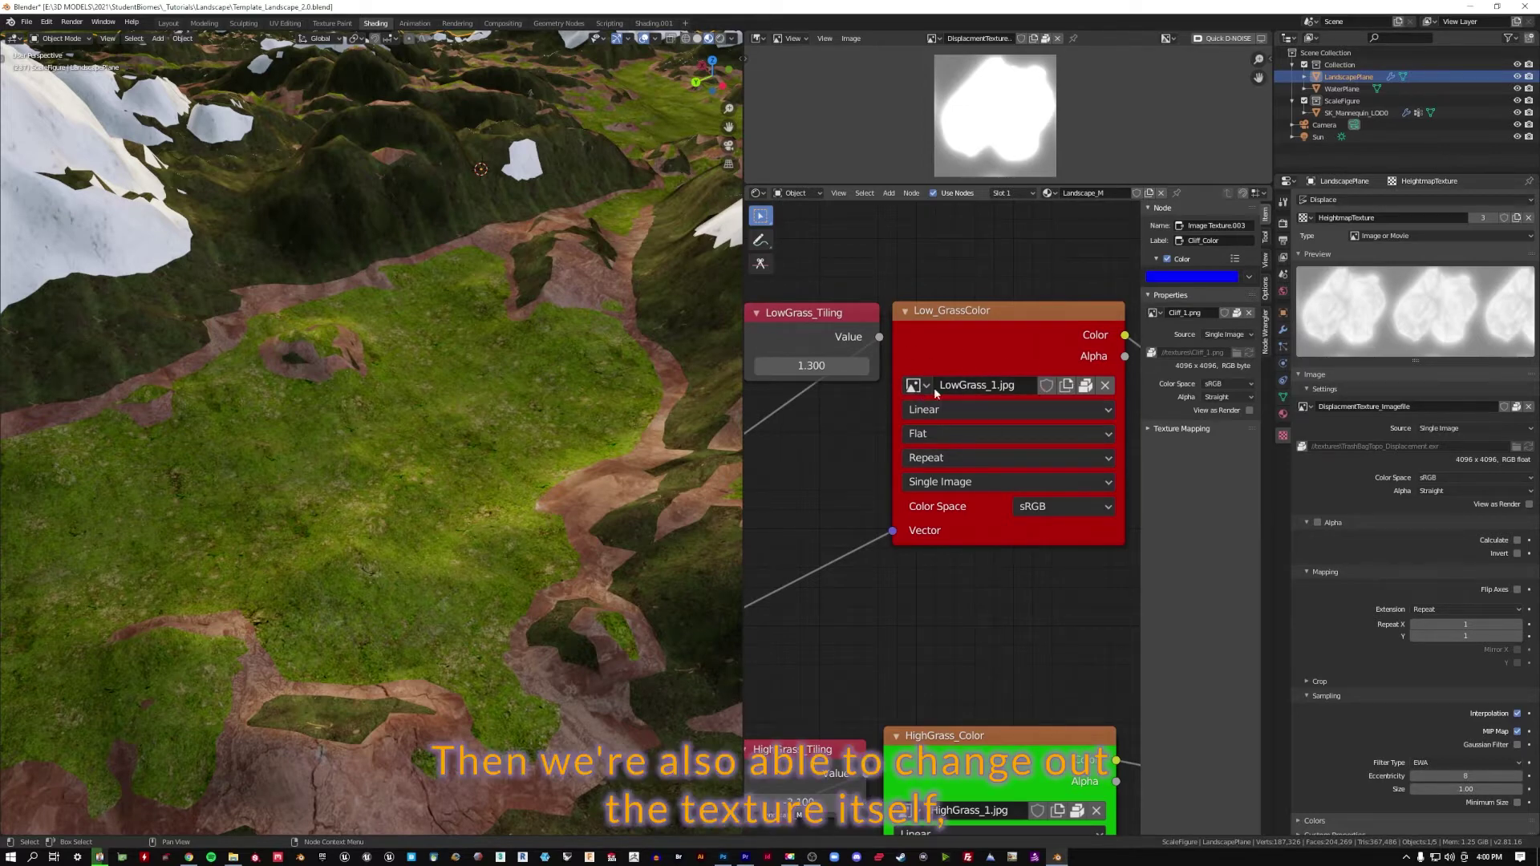
# Step: Set the HighGrass_Tiling value in the landscape material to 4.300
pyautogui.scroll(-3, 931, 540)
pyautogui.moveTo(931, 730); pyautogui.dragTo(936, 407, button='middle')
pyautogui.scroll(1, 936, 406)
pyautogui.moveTo(811, 410); pyautogui.dragTo(863, 411)
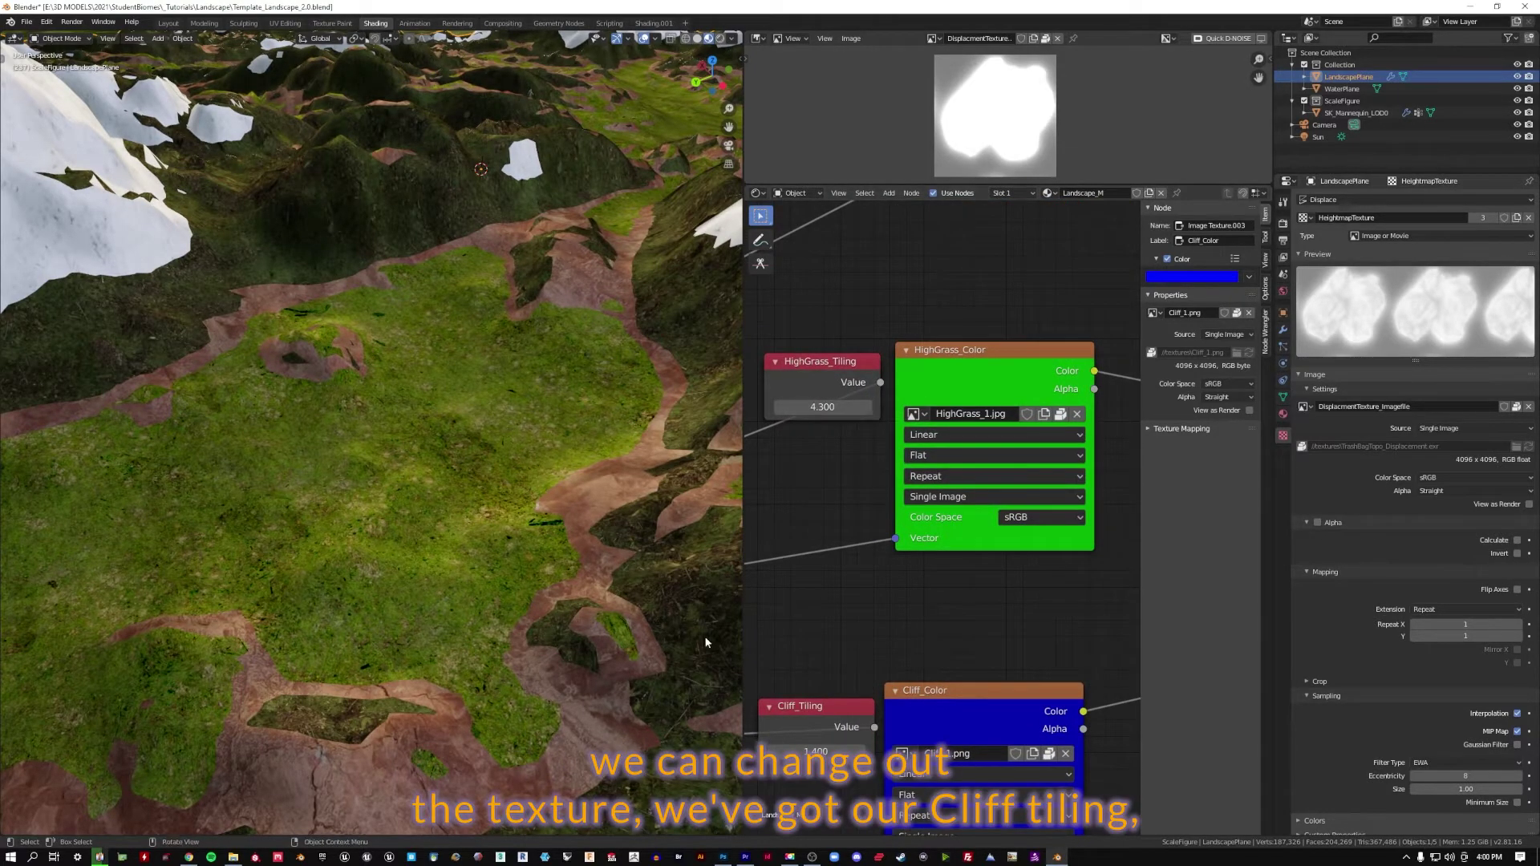
# Step: Set the Cliff_Tiling value to 1.700 and the Dirt_Tiling value to 3.600 in the landscape material
pyautogui.keyDown('shift'); pyautogui.moveTo(160, 449); pyautogui.dragTo(329, 496, button='middle'); pyautogui.keyUp('shift')
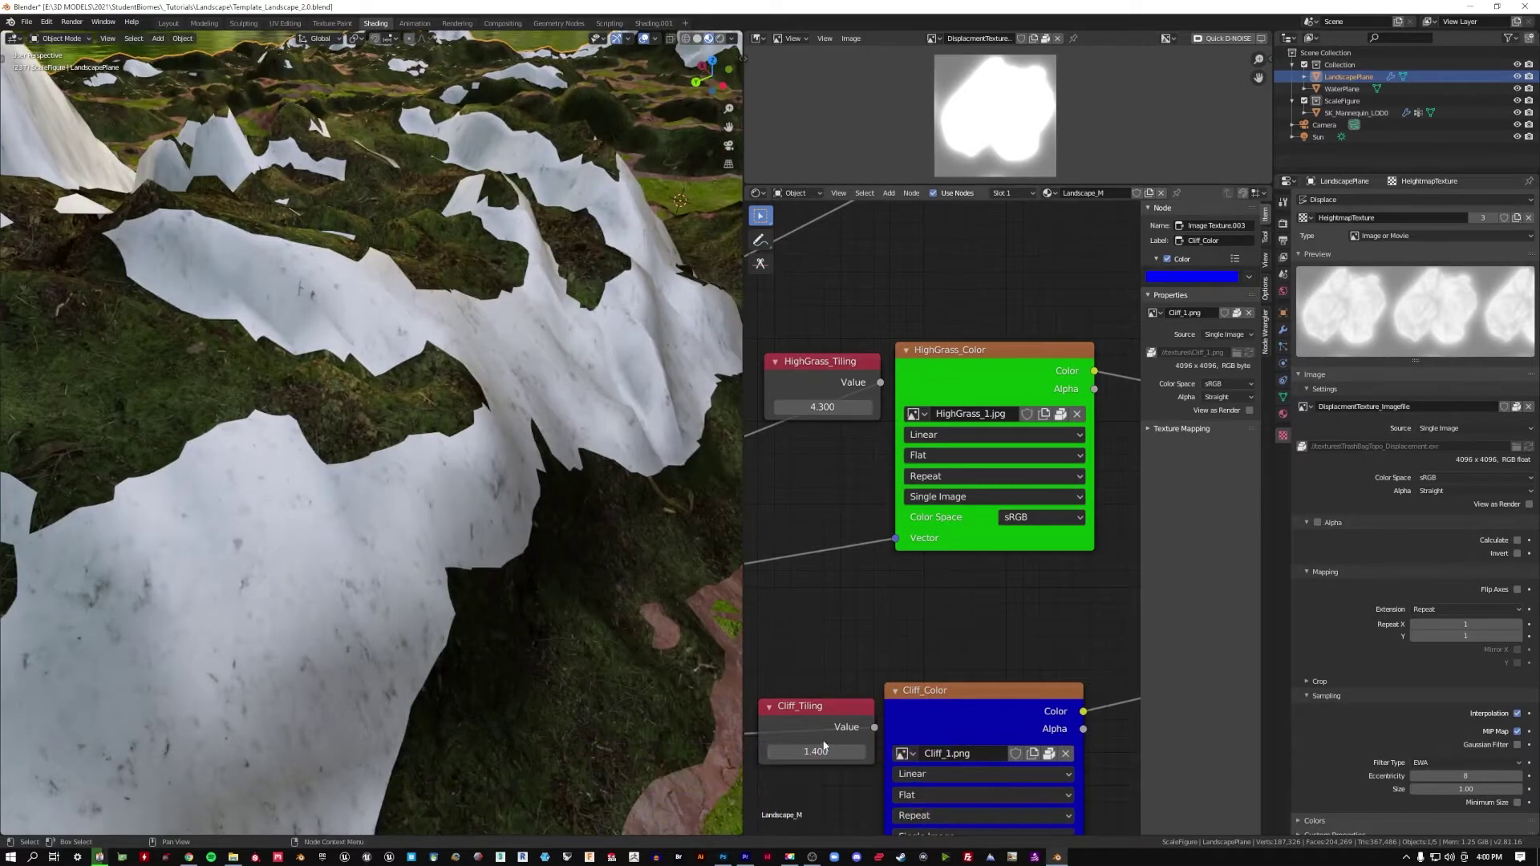
pyautogui.moveTo(824, 747); pyautogui.dragTo(841, 747)
pyautogui.moveTo(949, 700); pyautogui.dragTo(980, 148, button='middle')
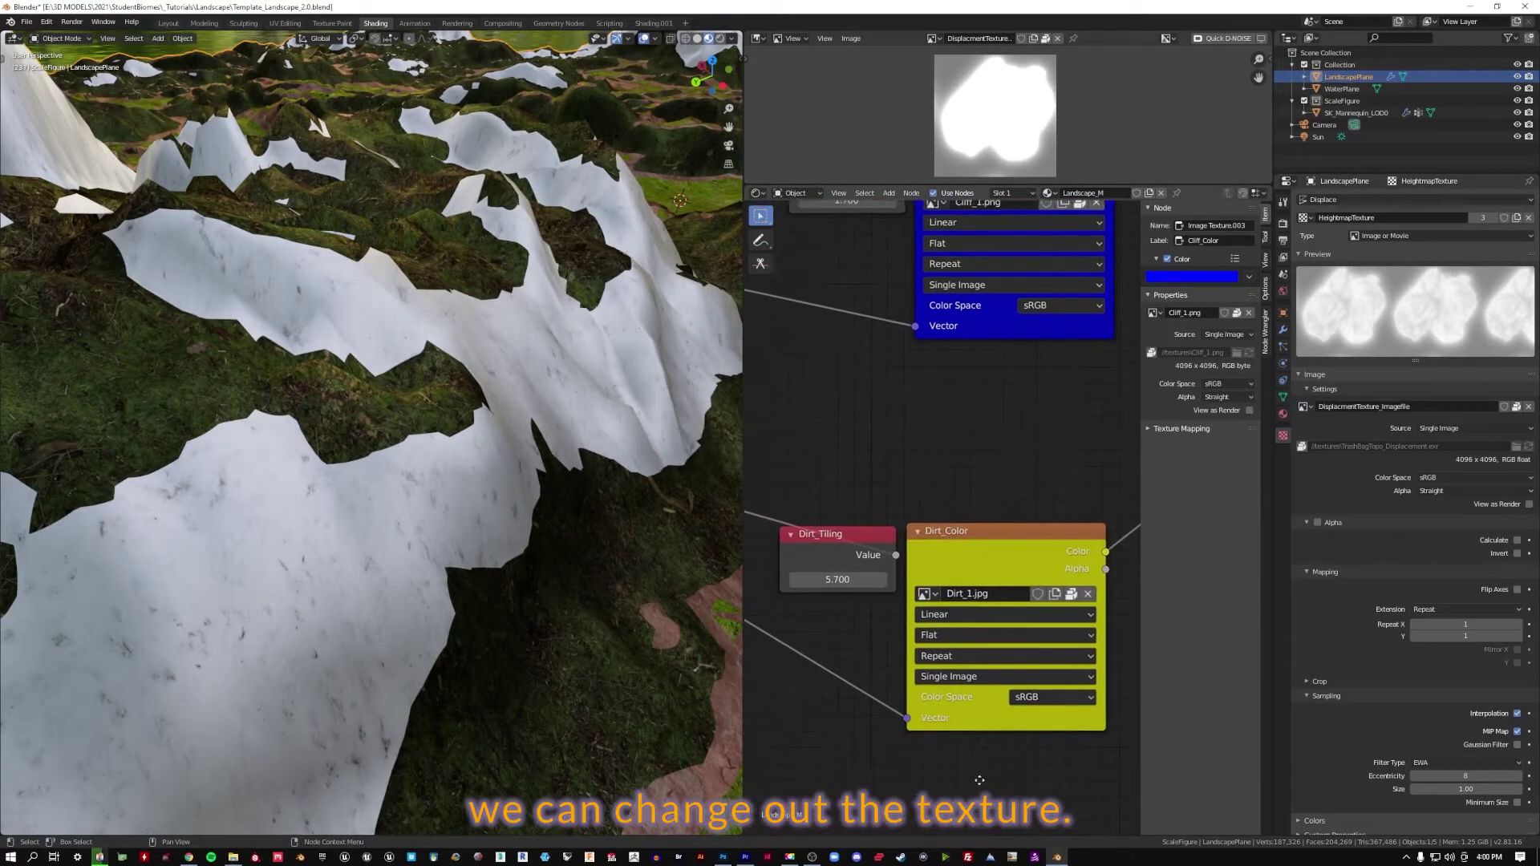
pyautogui.moveTo(980, 780); pyautogui.dragTo(981, 761, button='middle')
pyautogui.keyDown('shift'); pyautogui.moveTo(544, 711); pyautogui.dragTo(468, 686, button='middle'); pyautogui.keyUp('shift')
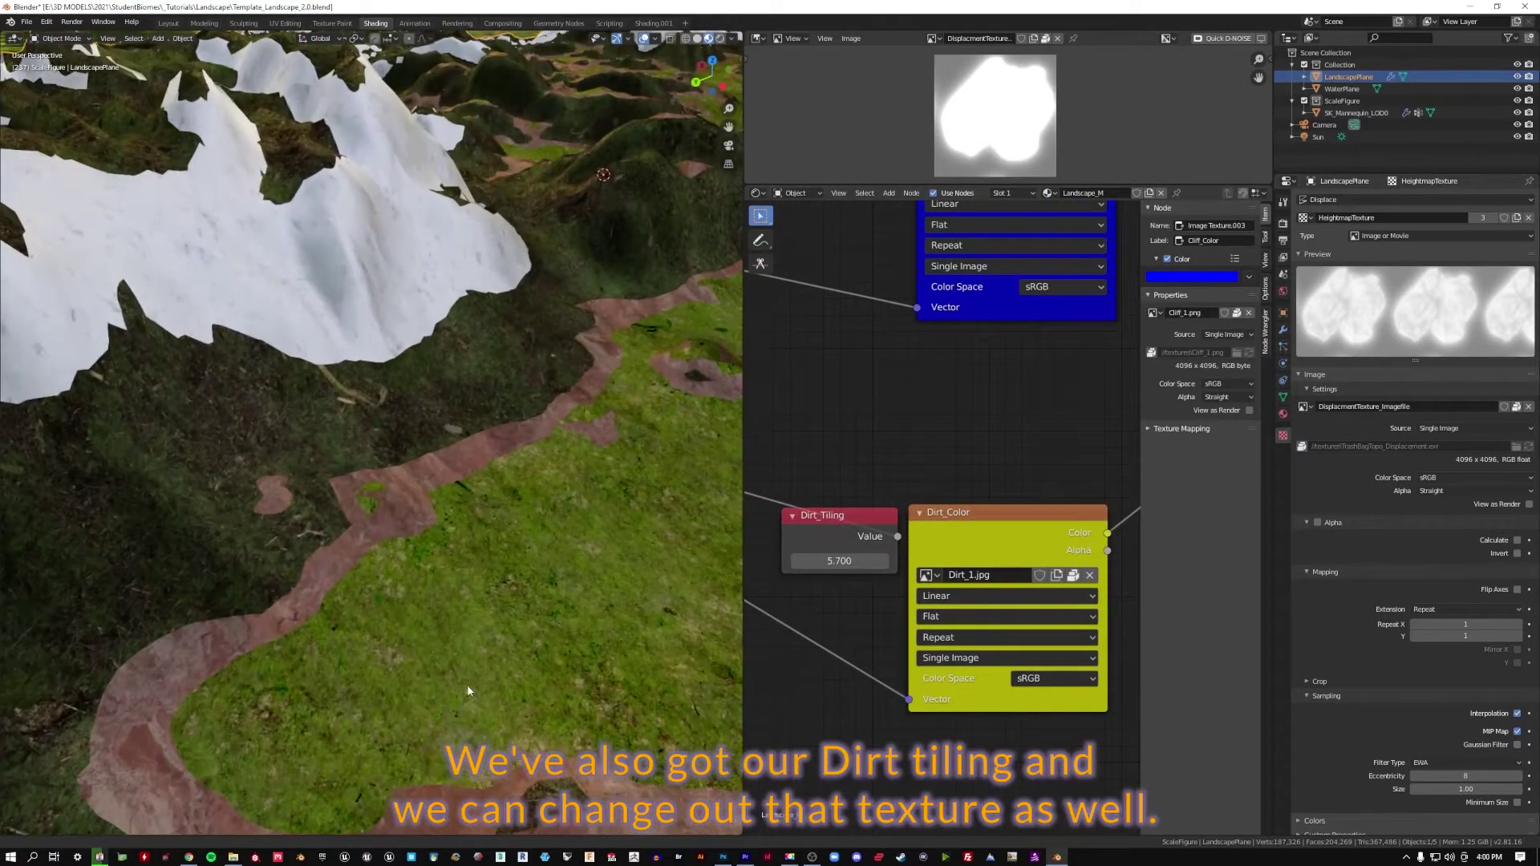
pyautogui.moveTo(845, 561); pyautogui.dragTo(788, 562)
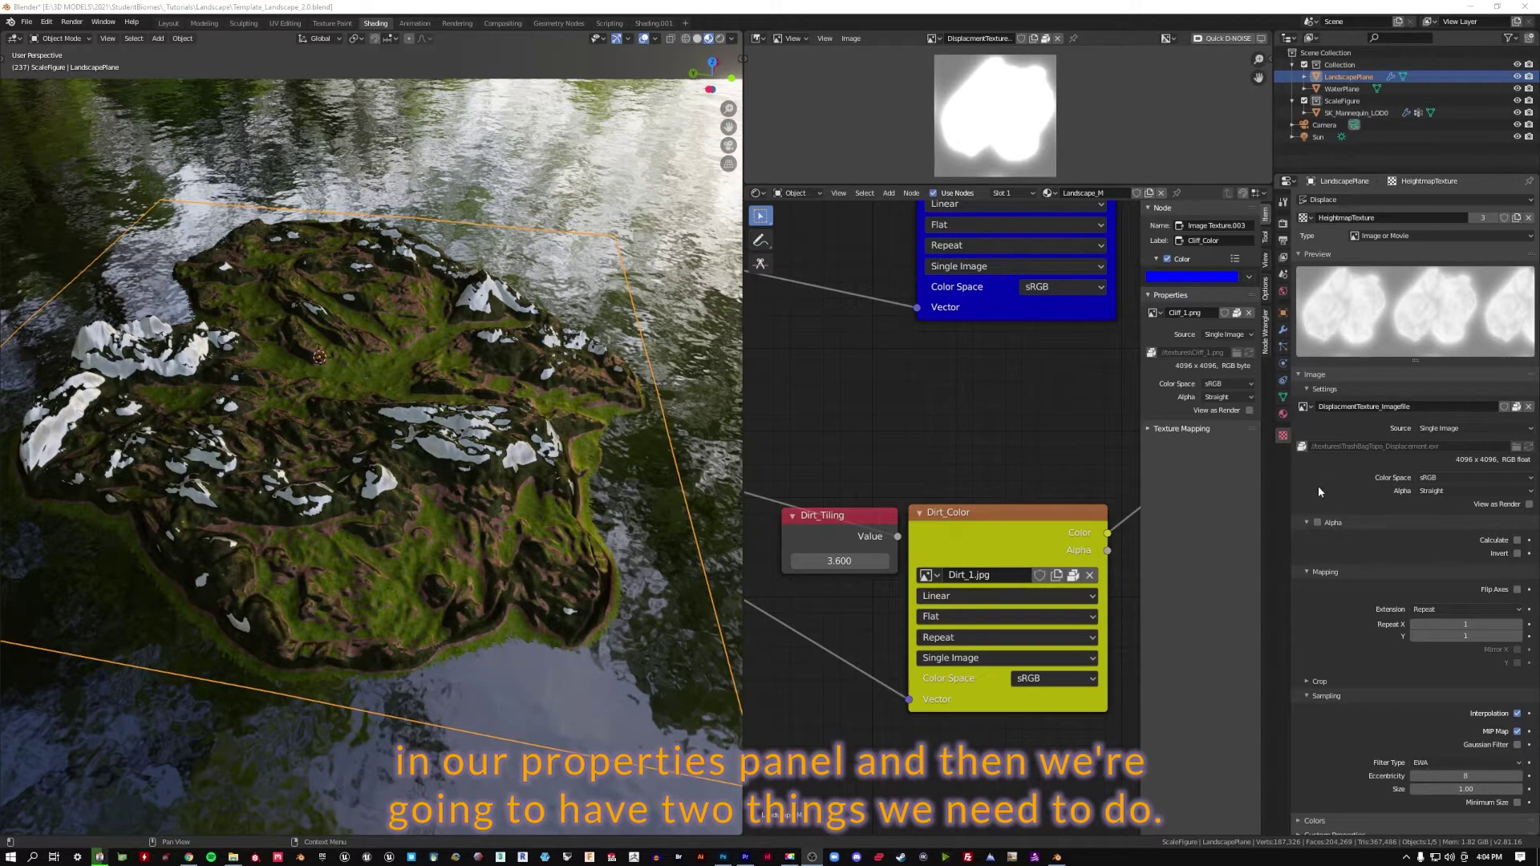
# Step: Remove the pack from the heightmap's displacement image and point its file path to GutsTopo_Displacement.exr
pyautogui.click(1302, 448)
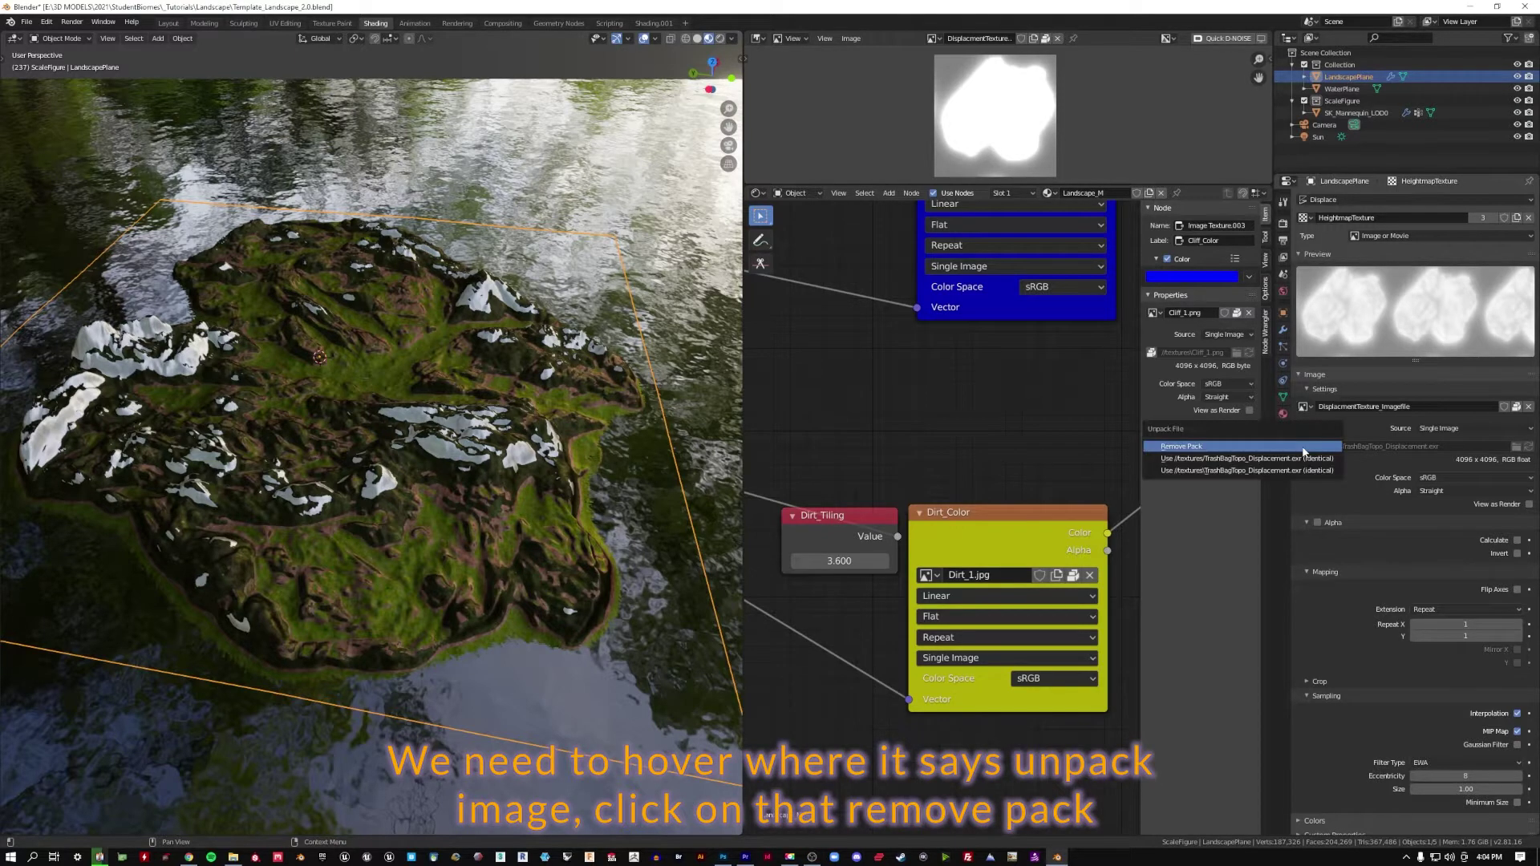
pyautogui.click(1304, 451)
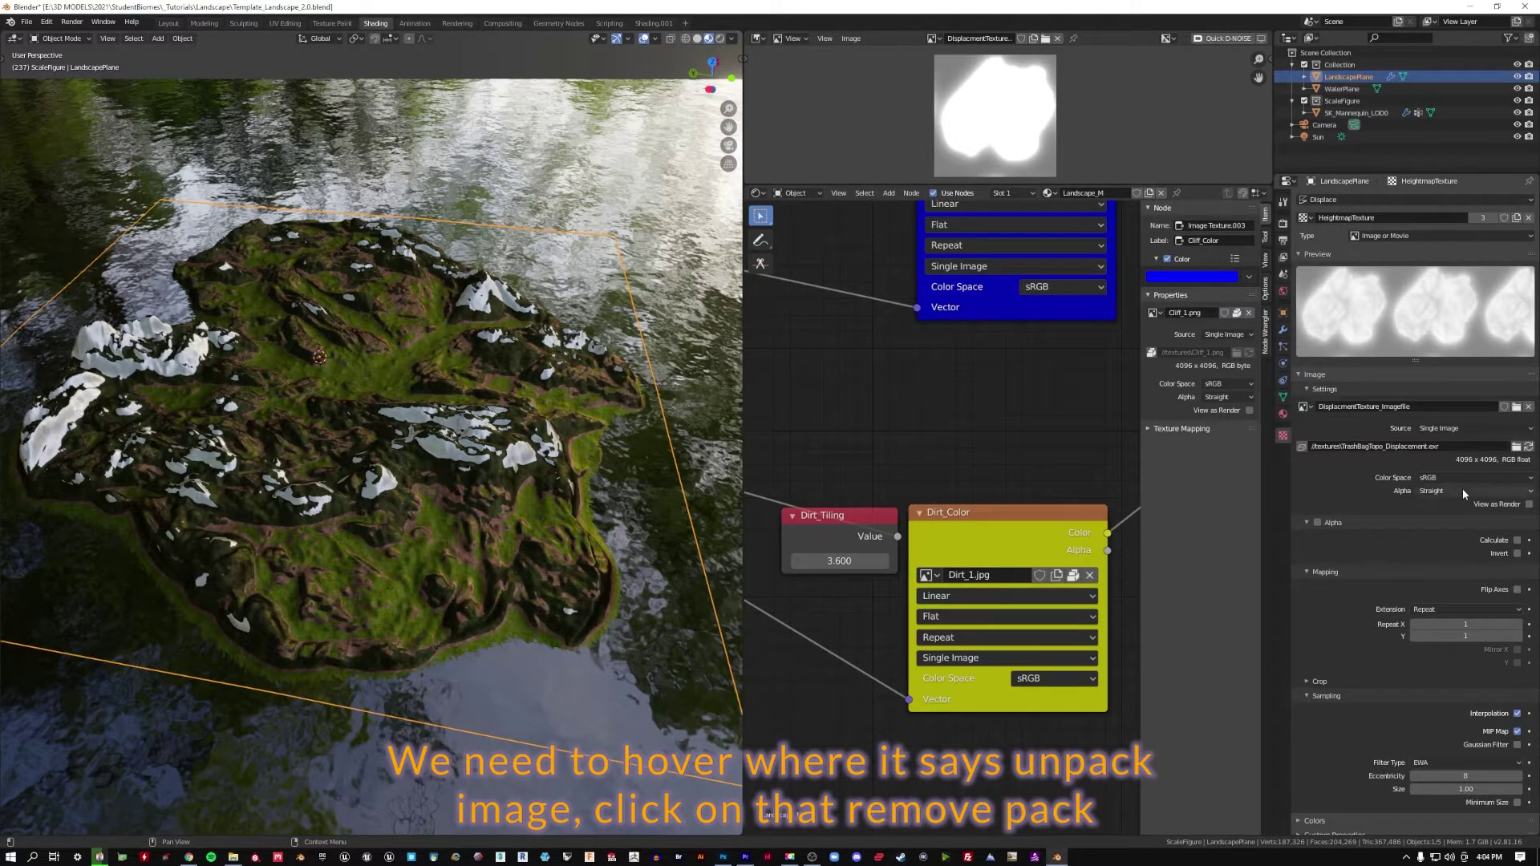
pyautogui.click(1516, 447)
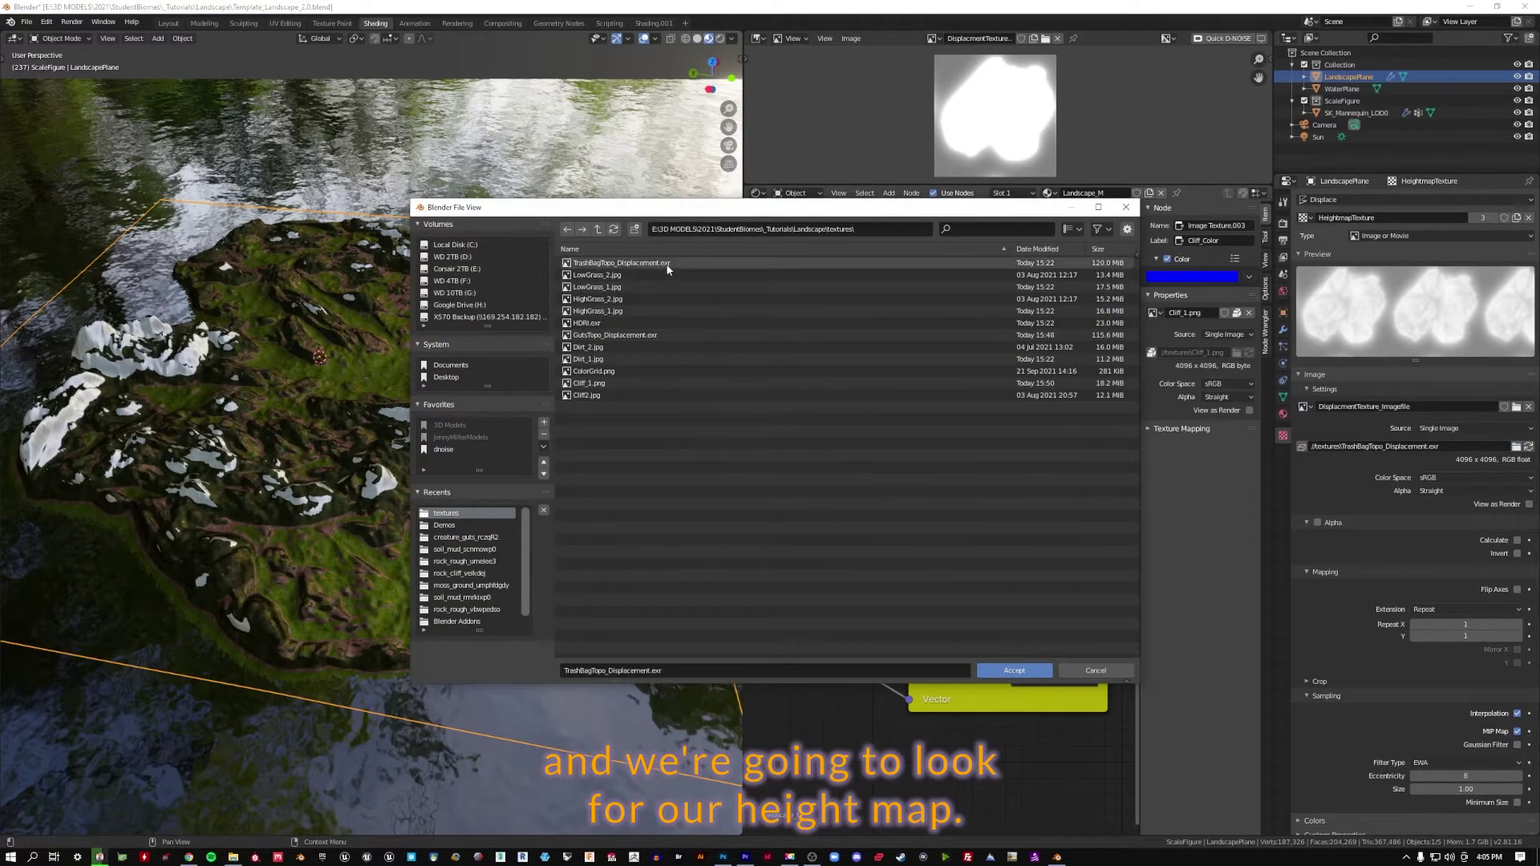
pyautogui.doubleClick(639, 334)
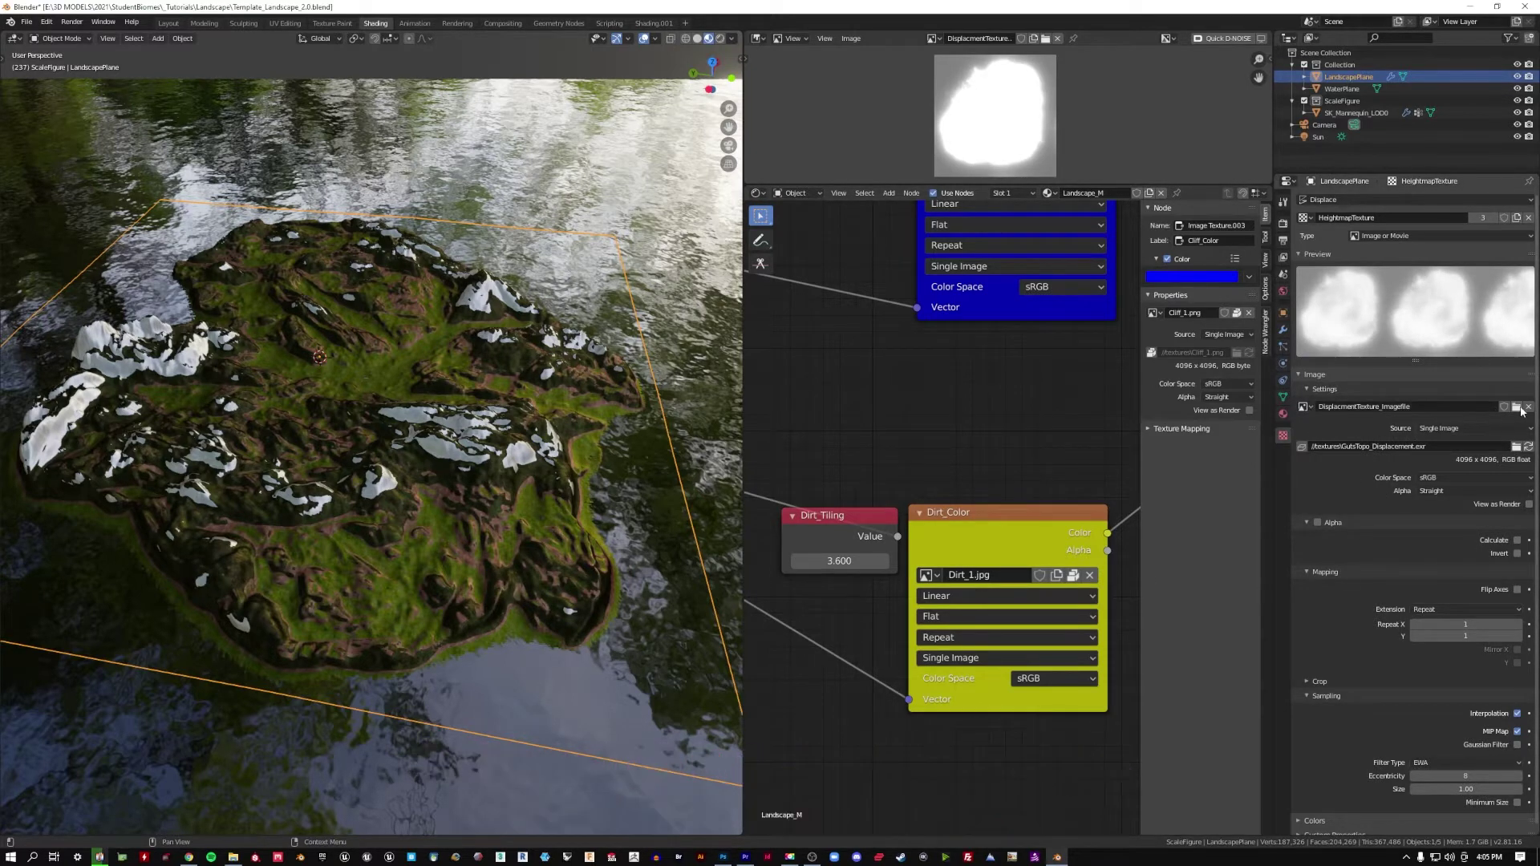
# Step: Open GutsTopo_Displacement.exr as the image of HeightmapTexture so the terrain is reshaped
pyautogui.click(1516, 407)
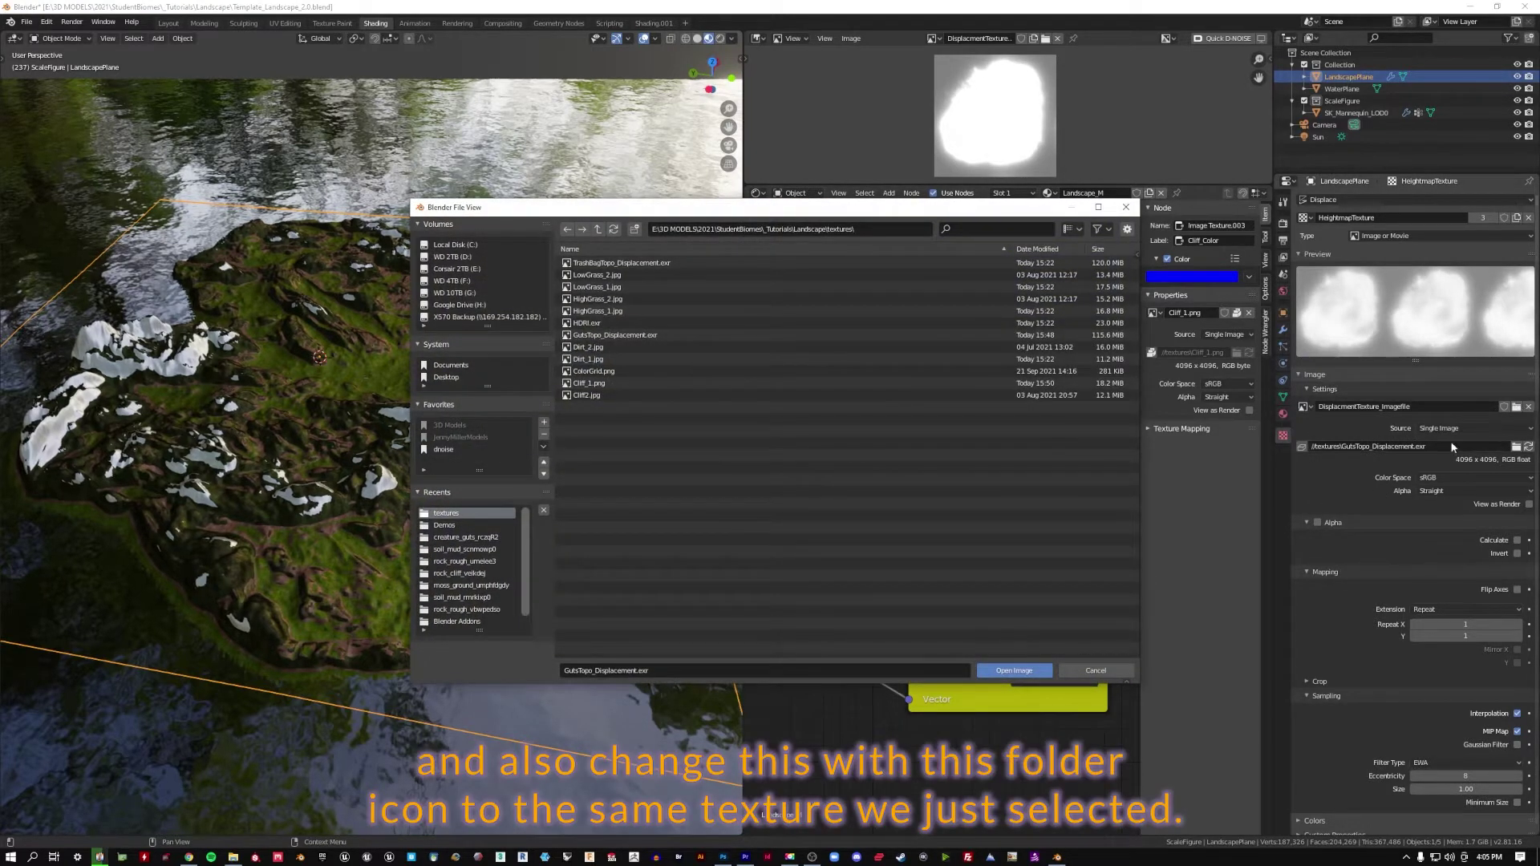
pyautogui.doubleClick(692, 335)
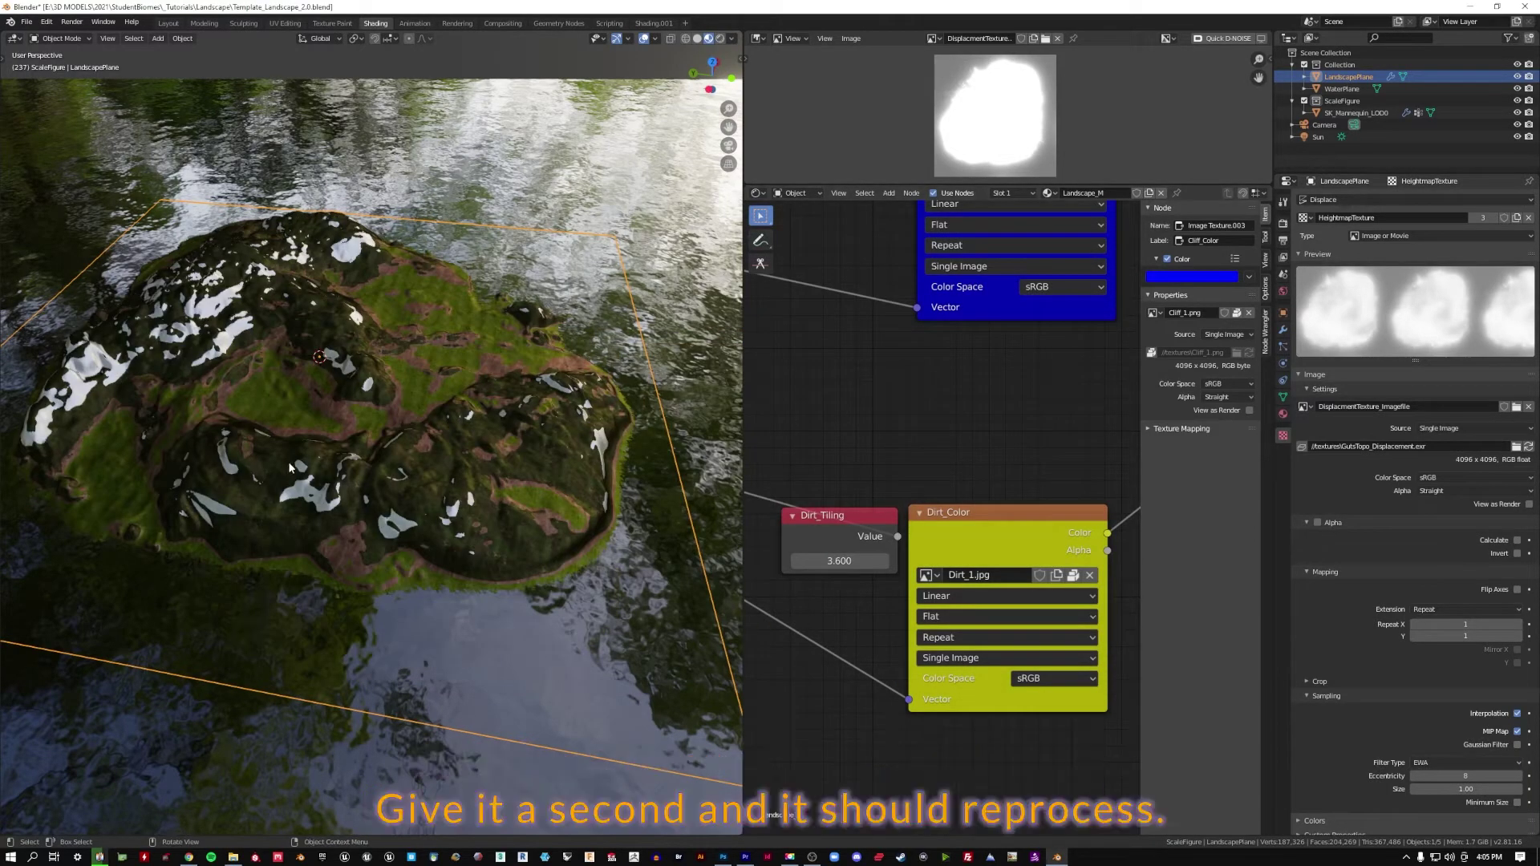
pyautogui.moveTo(366, 389); pyautogui.dragTo(504, 408, button='middle')
pyautogui.scroll(5, 263, 372)
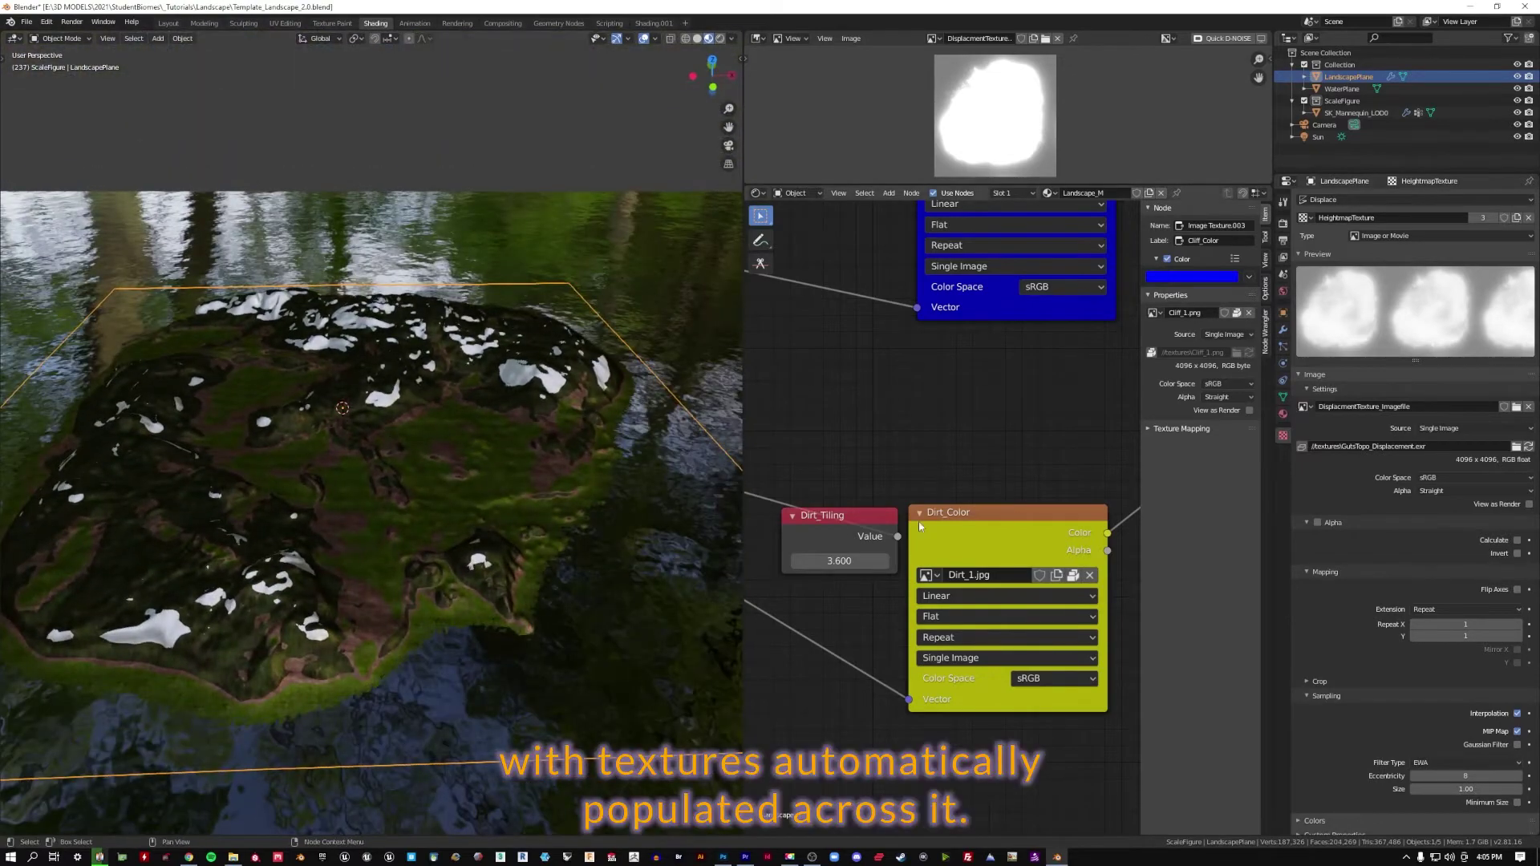
# Step: Replace the image in the Low_GrassColor texture node with LowGrass_2.jpg
pyautogui.scroll(-5, 993, 392)
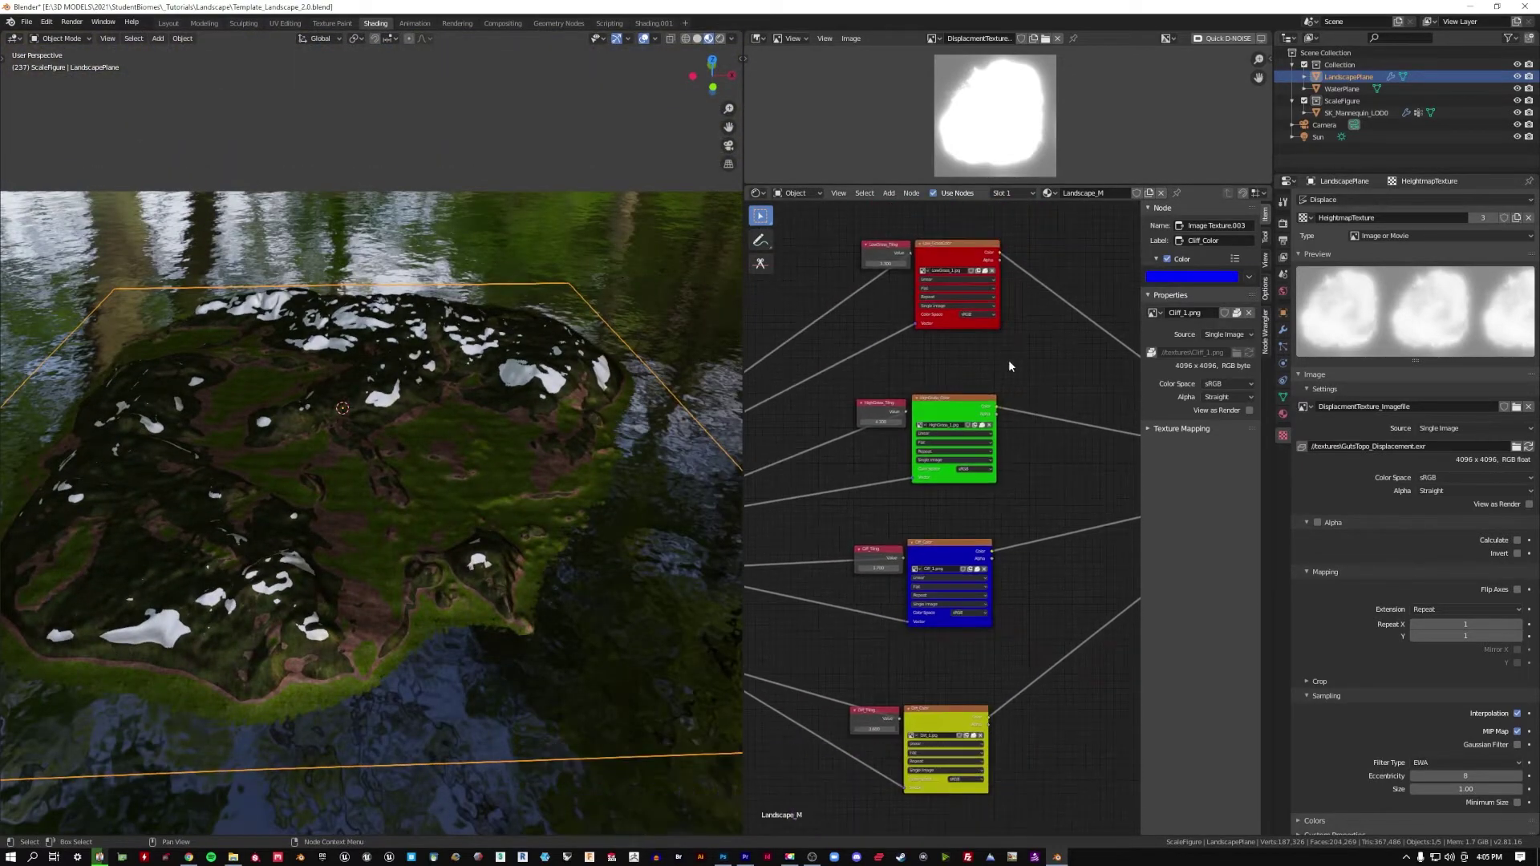
pyautogui.moveTo(1009, 366); pyautogui.dragTo(1002, 449, button='middle')
pyautogui.moveTo(927, 350); pyautogui.dragTo(935, 277, button='middle')
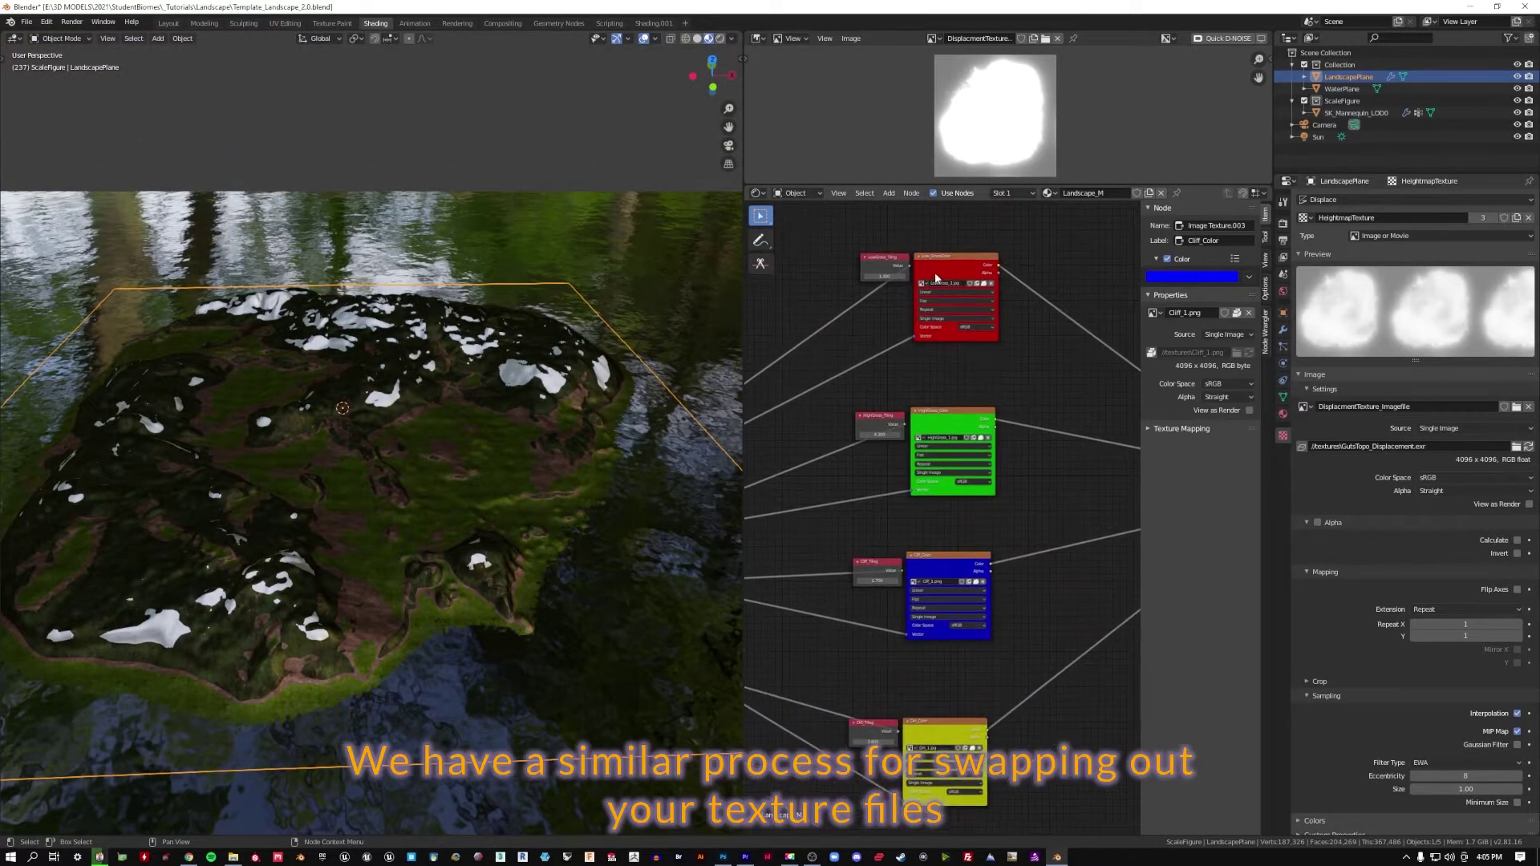
pyautogui.moveTo(264, 450); pyautogui.dragTo(127, 444, button='middle')
pyautogui.scroll(2, 127, 444)
pyautogui.scroll(6, 962, 281)
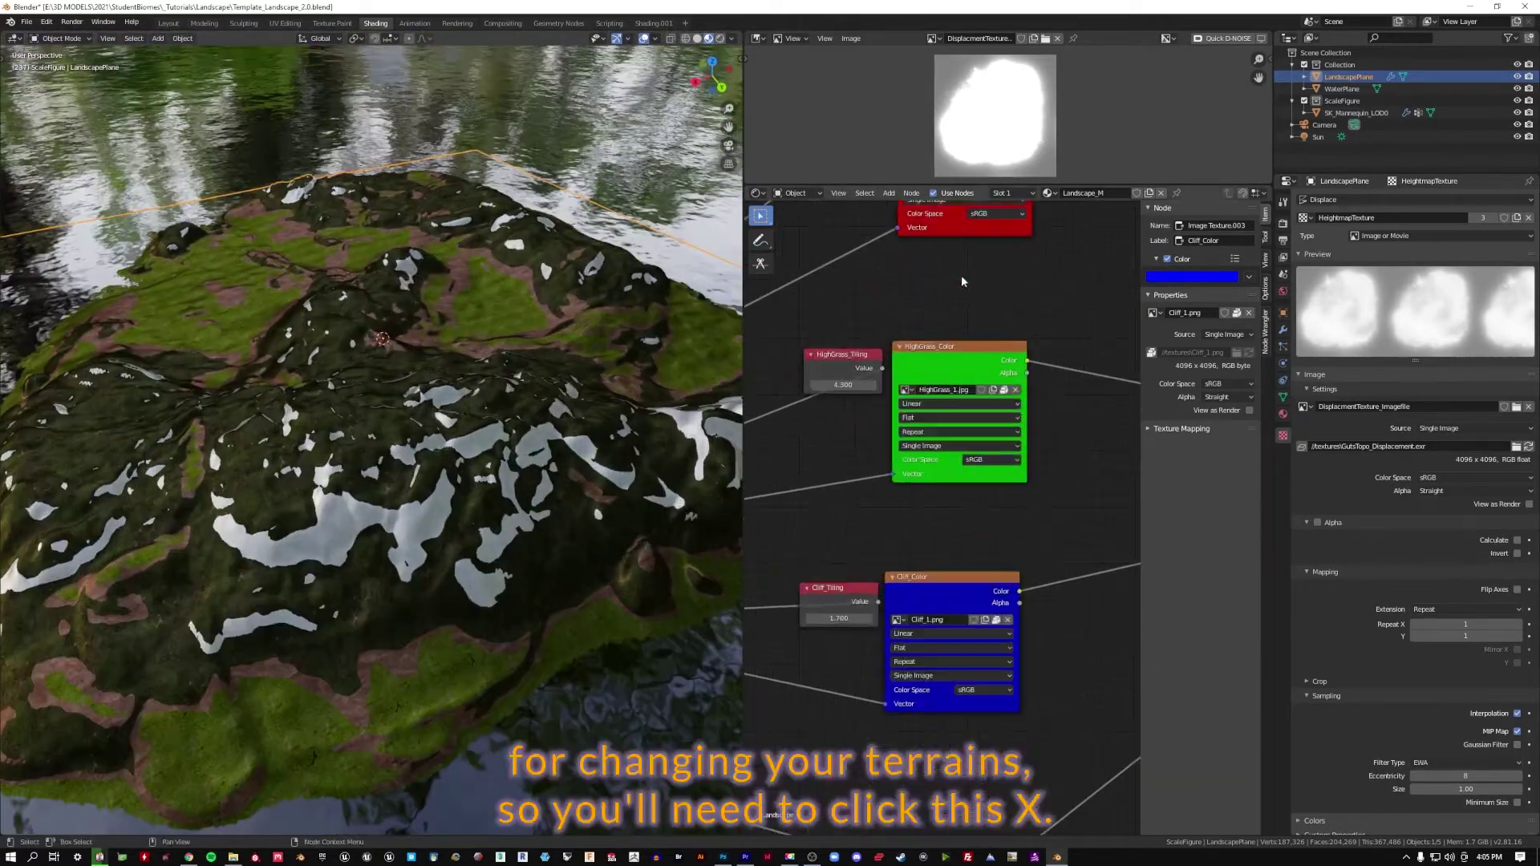
pyautogui.moveTo(969, 281); pyautogui.dragTo(960, 602, button='middle')
pyautogui.scroll(6, 960, 602)
pyautogui.moveTo(1003, 402); pyautogui.dragTo(951, 409, button='middle')
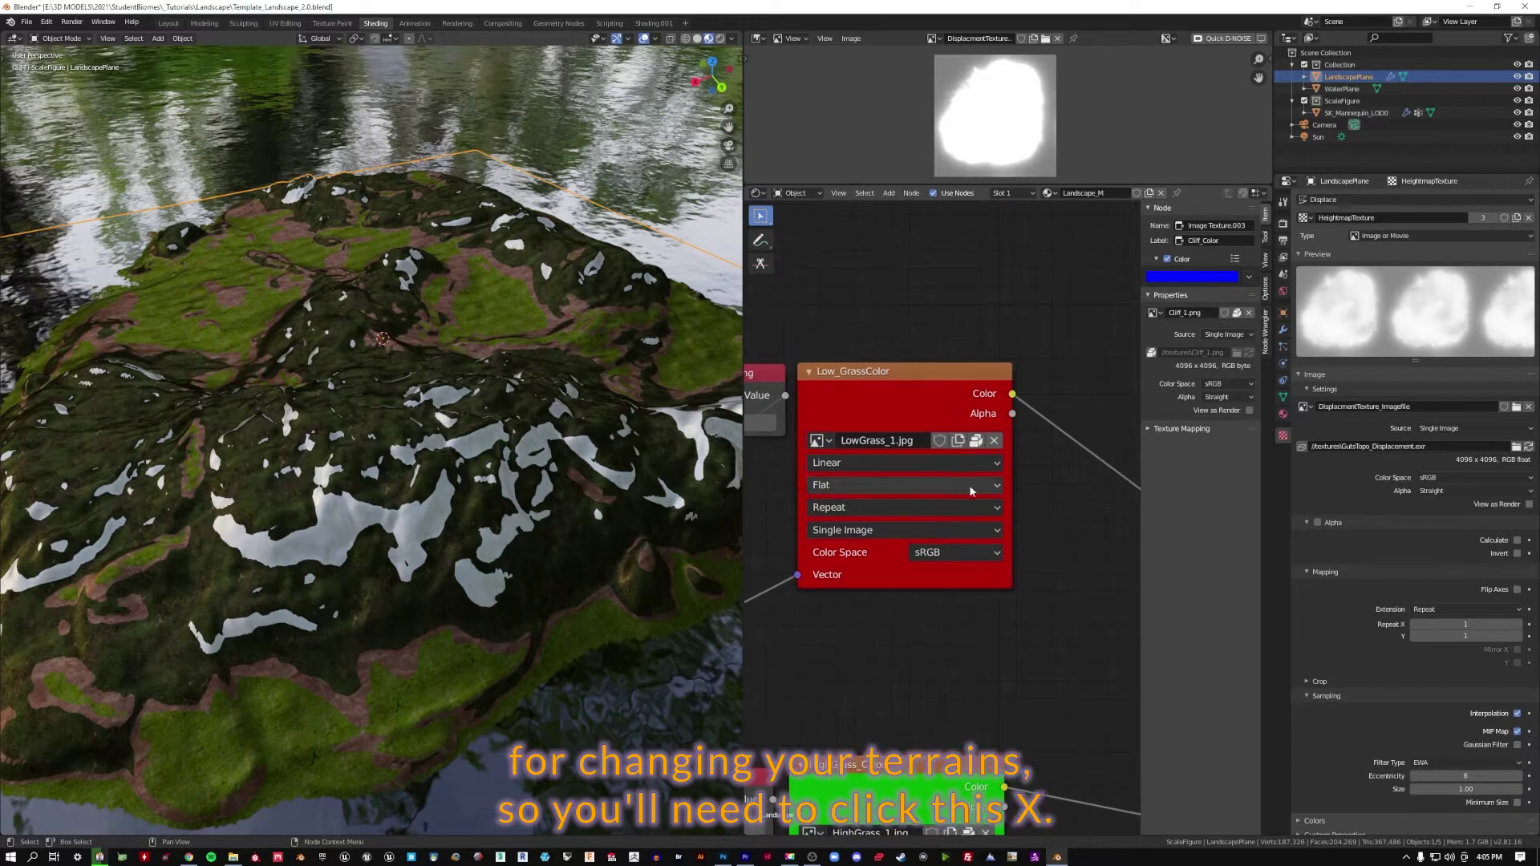
pyautogui.click(993, 441)
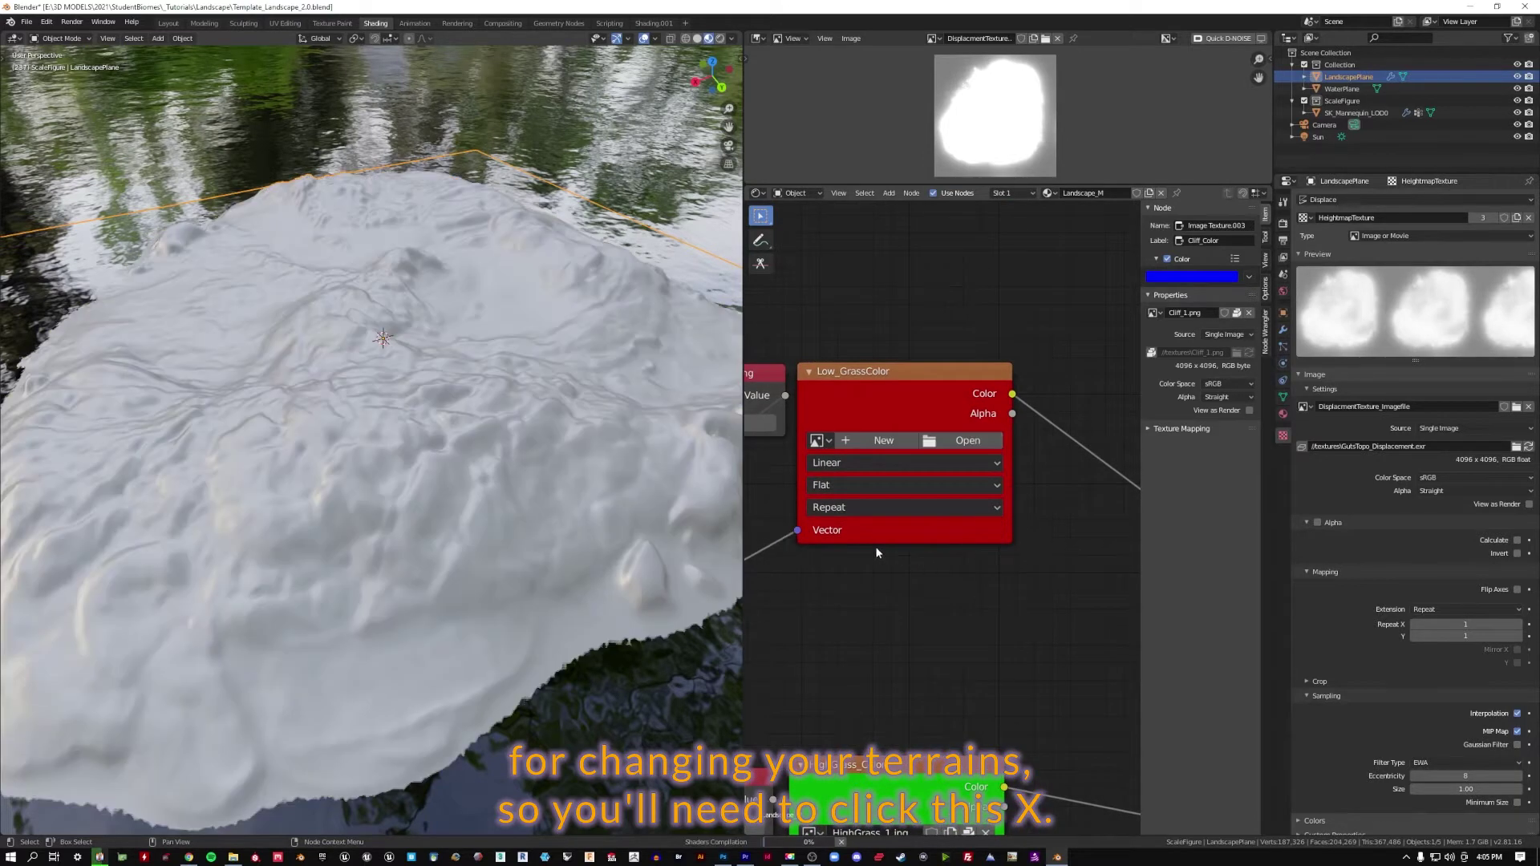
pyautogui.click(968, 440)
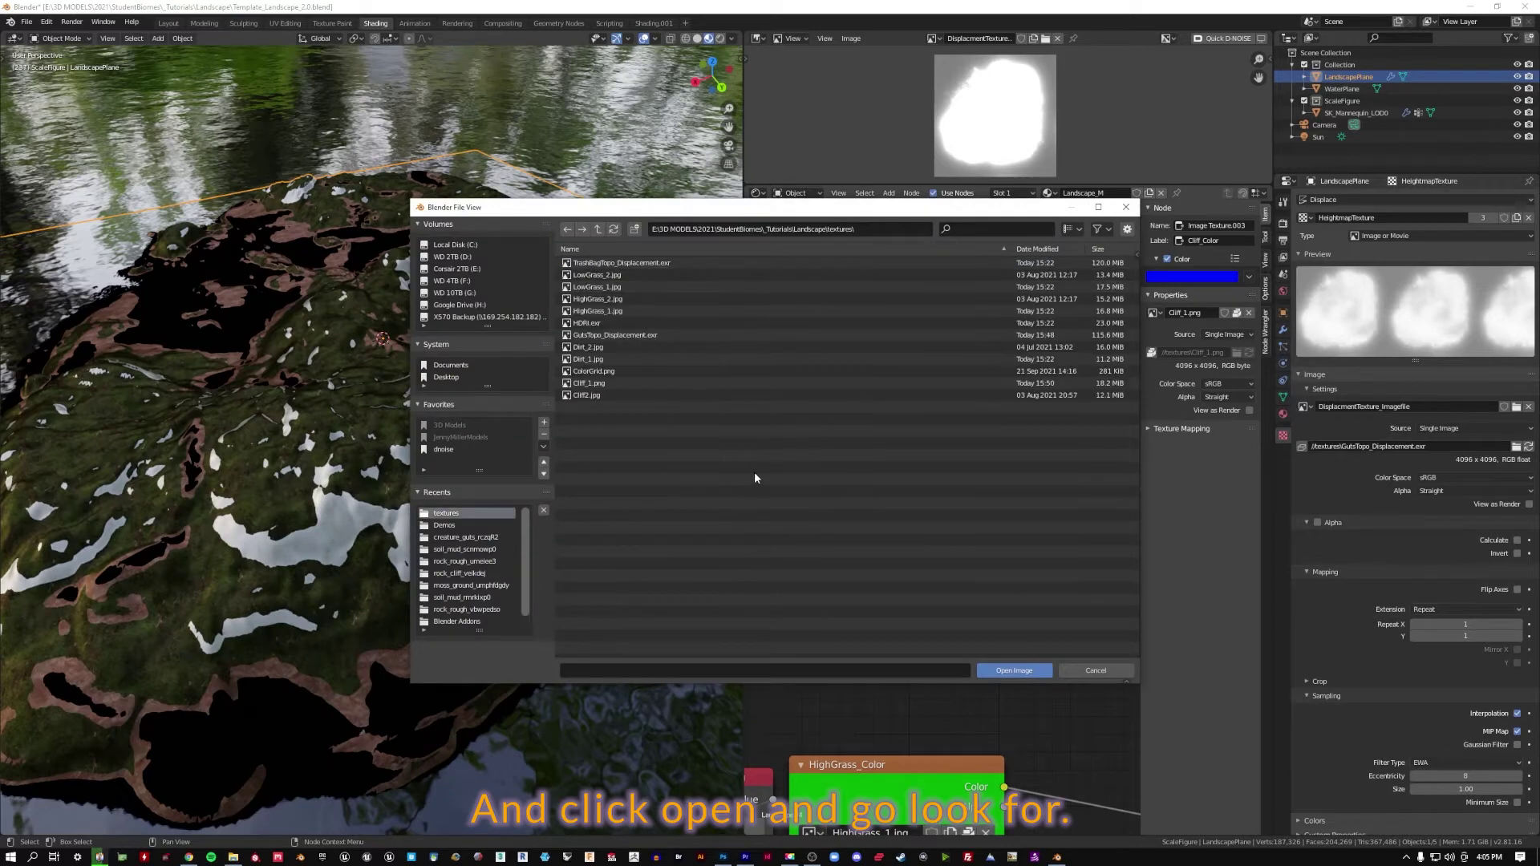
pyautogui.doubleClick(639, 275)
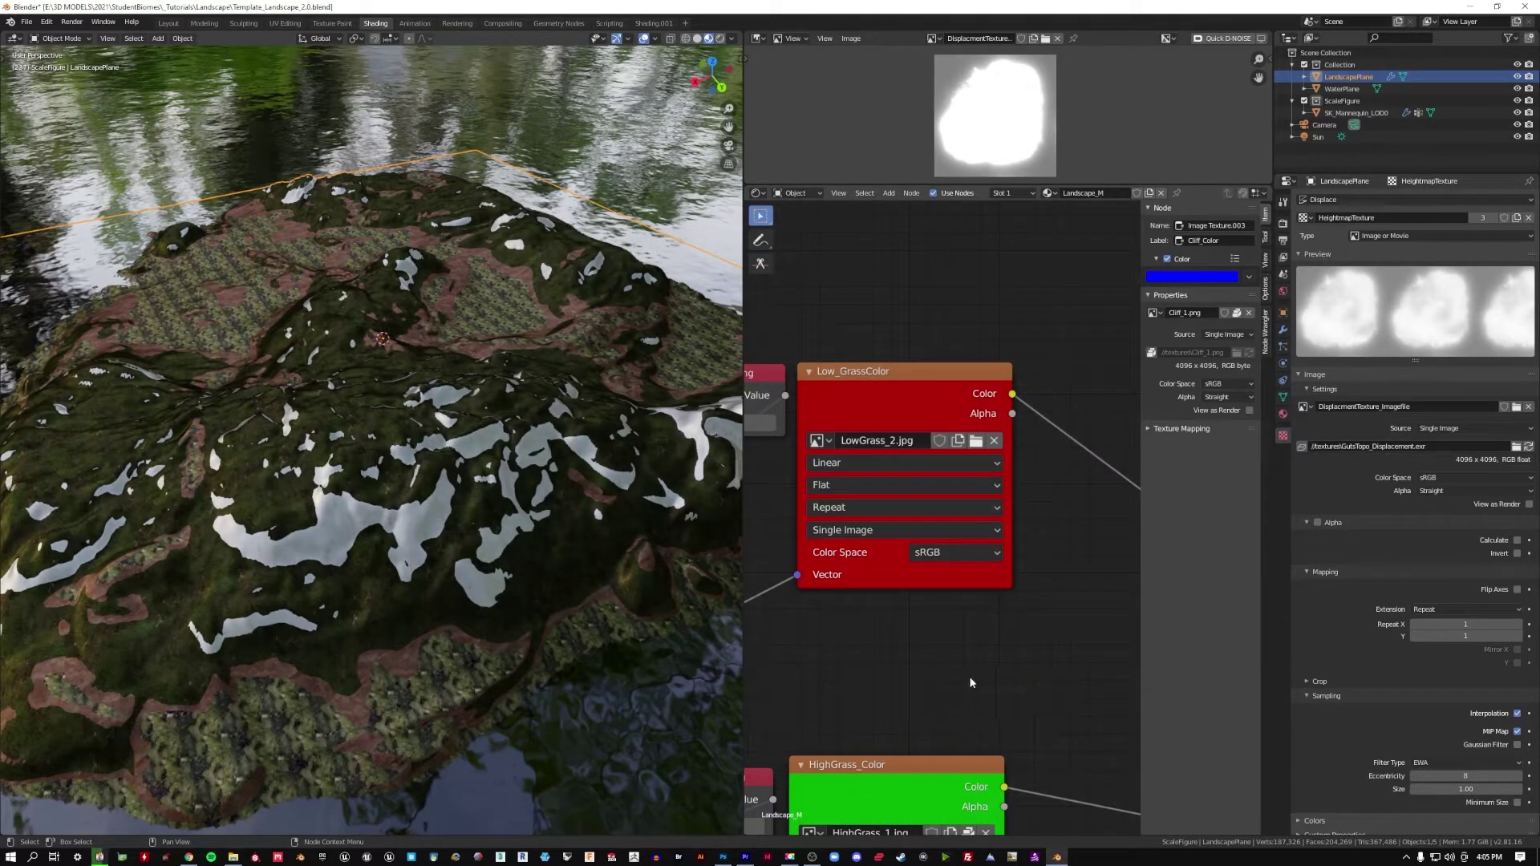
# Step: Replace the image in the HighGrass_Color texture node with HighGrass_2.jpg
pyautogui.moveTo(934, 693); pyautogui.dragTo(960, 418, button='middle')
pyautogui.moveTo(1045, 625); pyautogui.dragTo(1066, 552, button='middle')
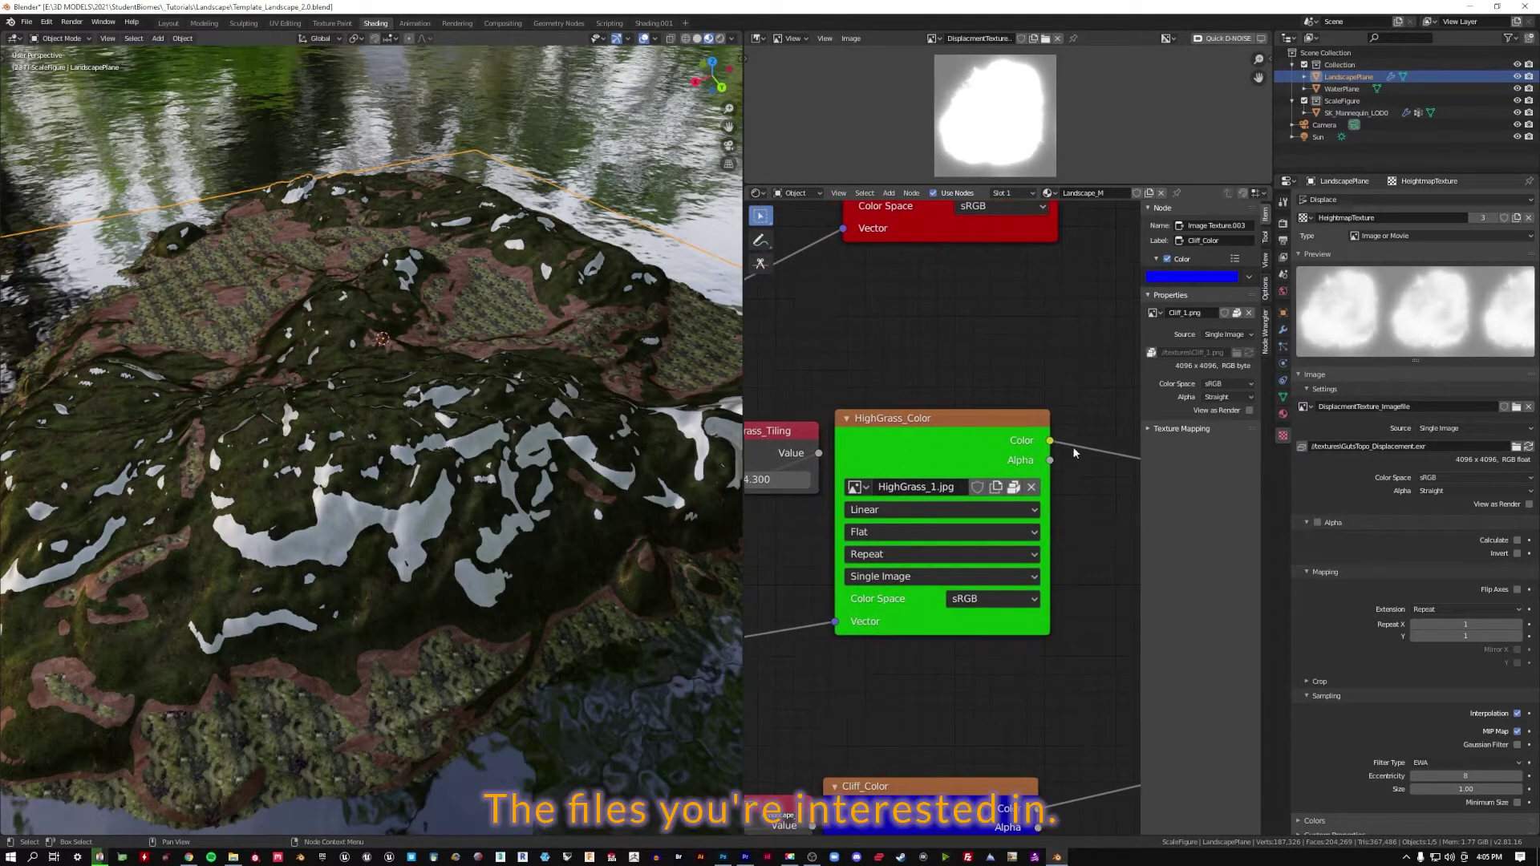
pyautogui.click(1035, 487)
pyautogui.click(1004, 493)
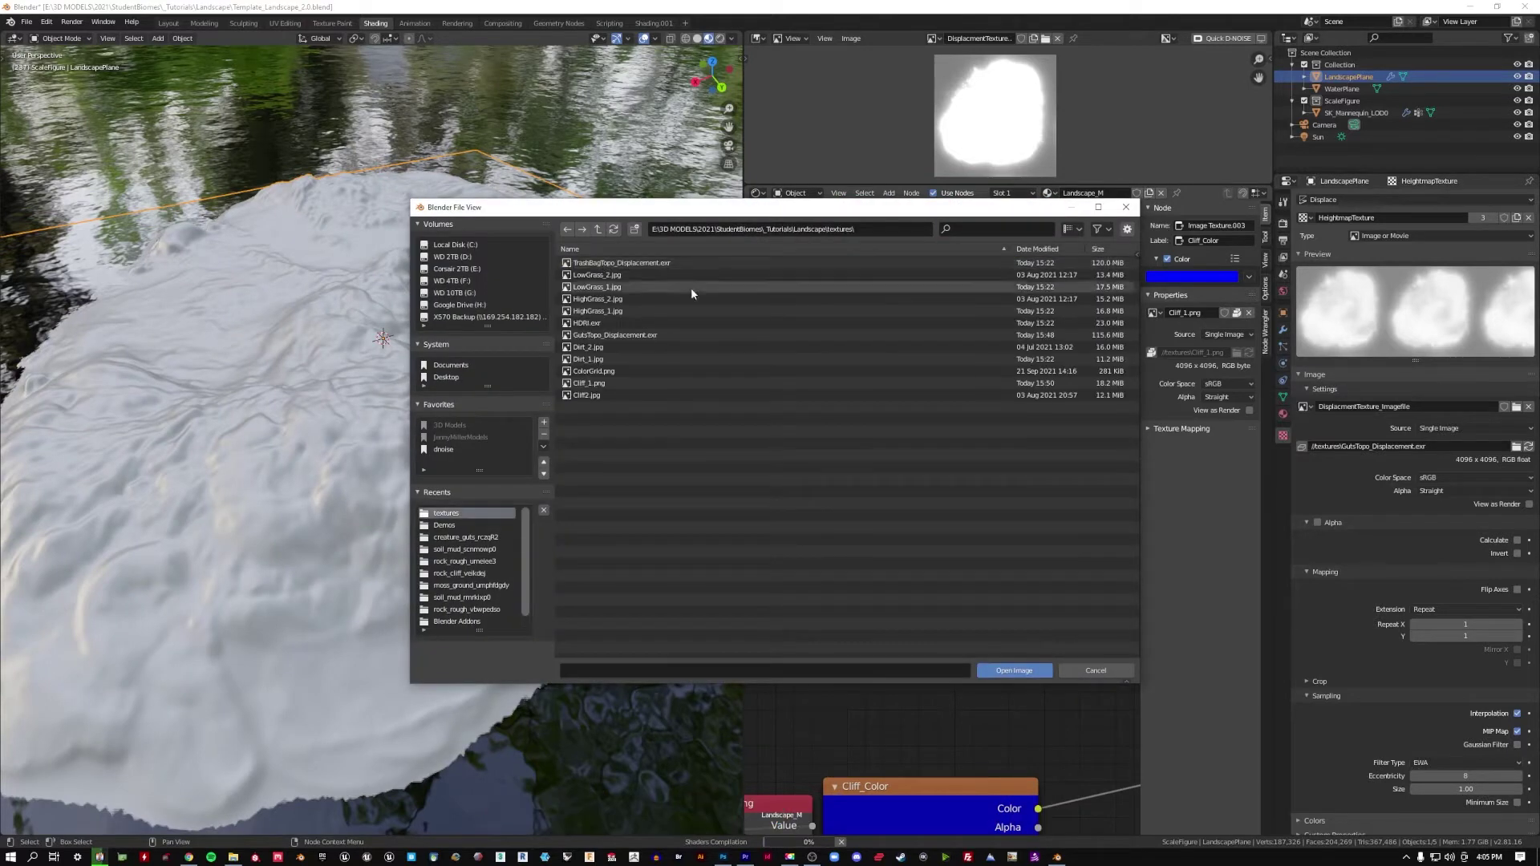
pyautogui.doubleClick(692, 299)
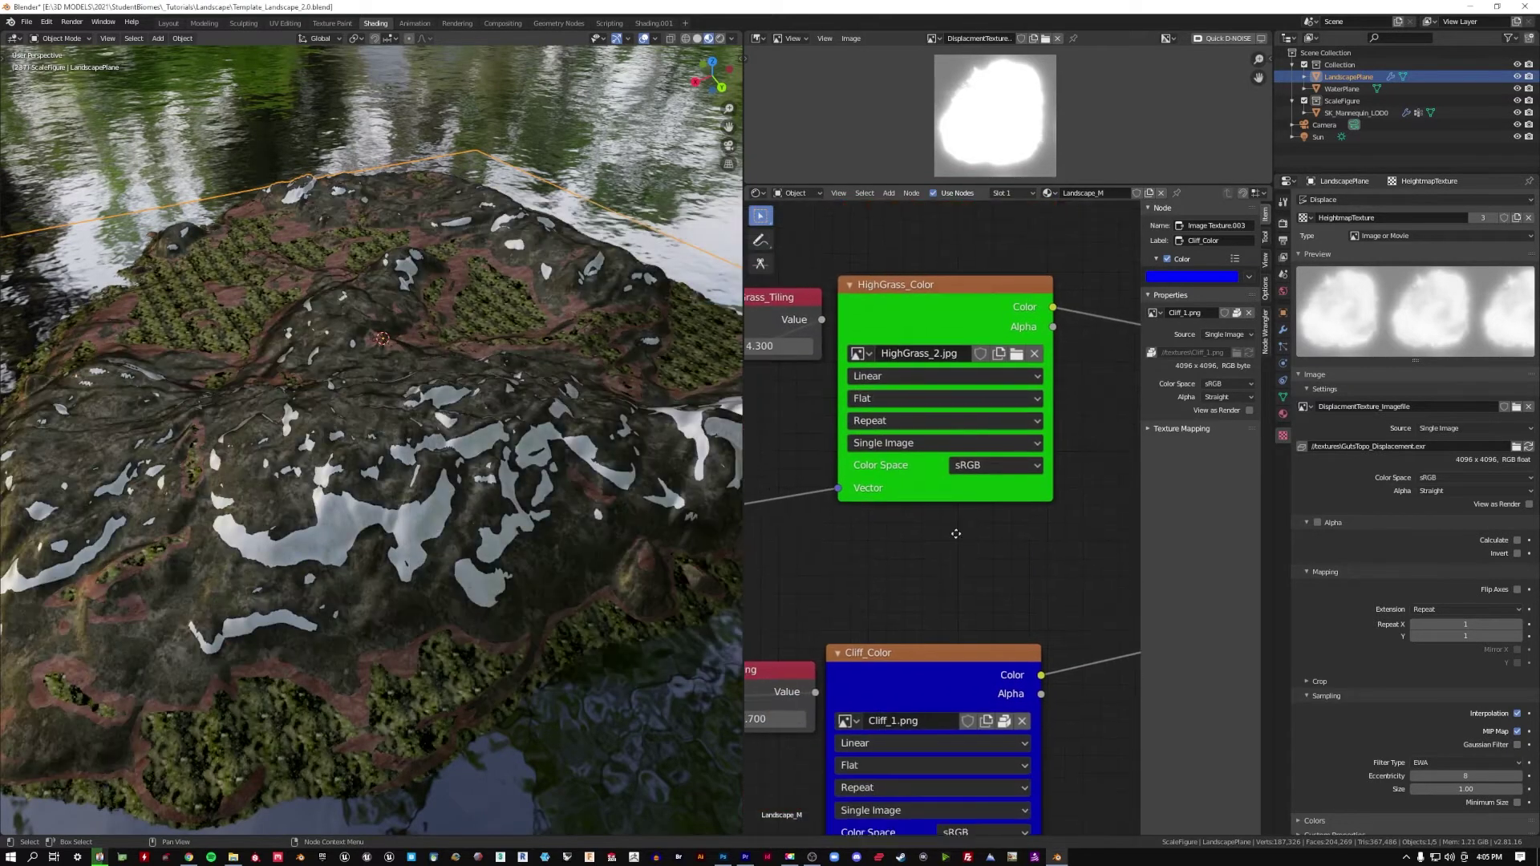
# Step: Replace the image in the Cliff_Color texture node with Cliff2.jpg
pyautogui.moveTo(956, 533); pyautogui.dragTo(1002, 449, button='middle')
pyautogui.click(1023, 557)
pyautogui.click(1005, 557)
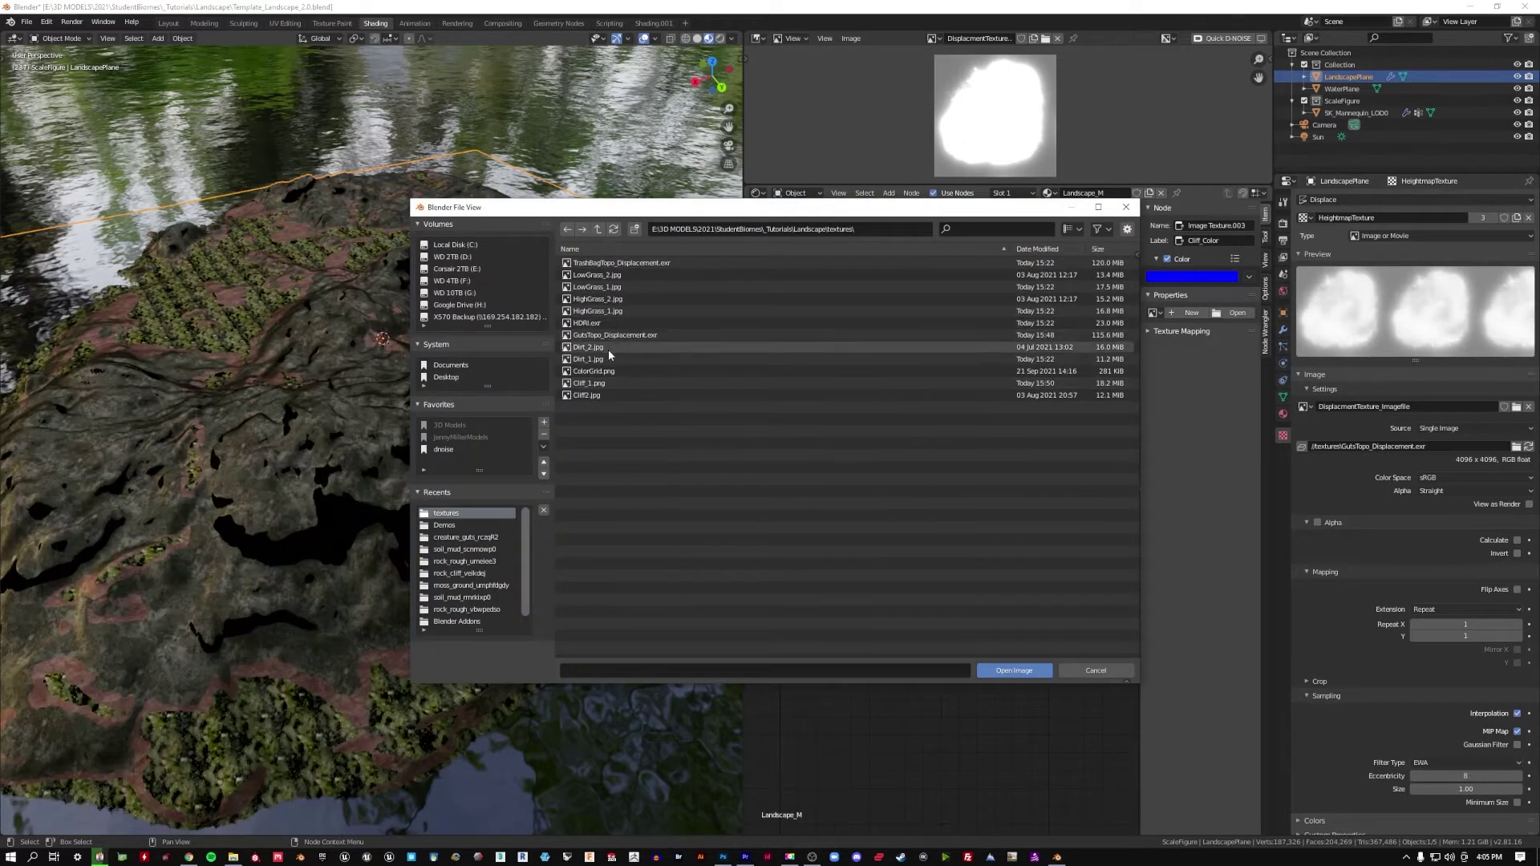
pyautogui.doubleClick(607, 395)
pyautogui.moveTo(969, 701); pyautogui.dragTo(956, 591, button='middle')
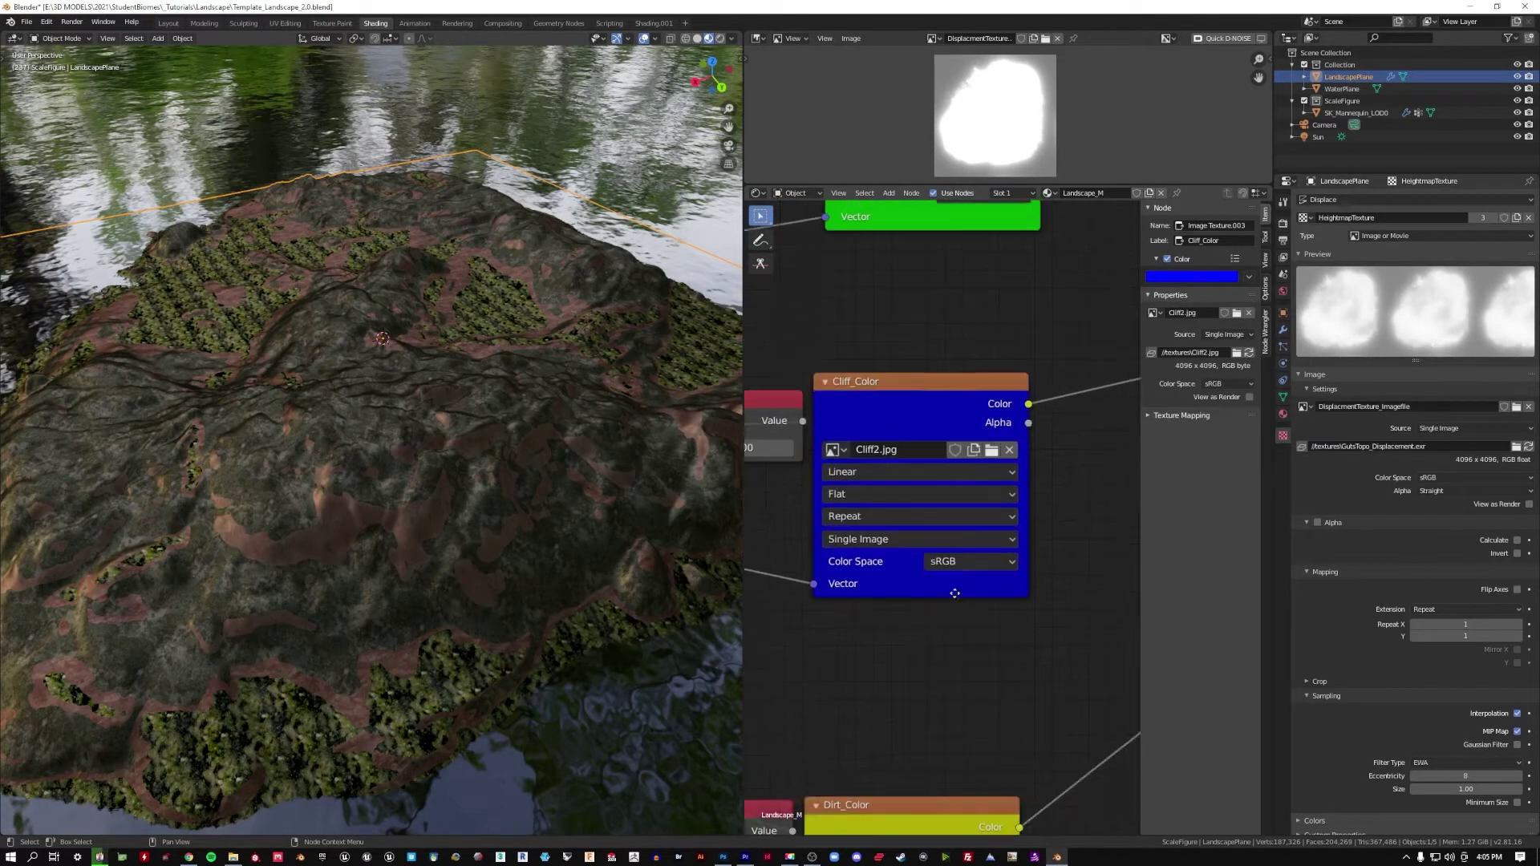
# Step: Replace the image in the Dirt_Color texture node with Dirt_2.jpg
pyautogui.moveTo(1027, 826); pyautogui.dragTo(1045, 531, button='middle')
pyautogui.click(1016, 521)
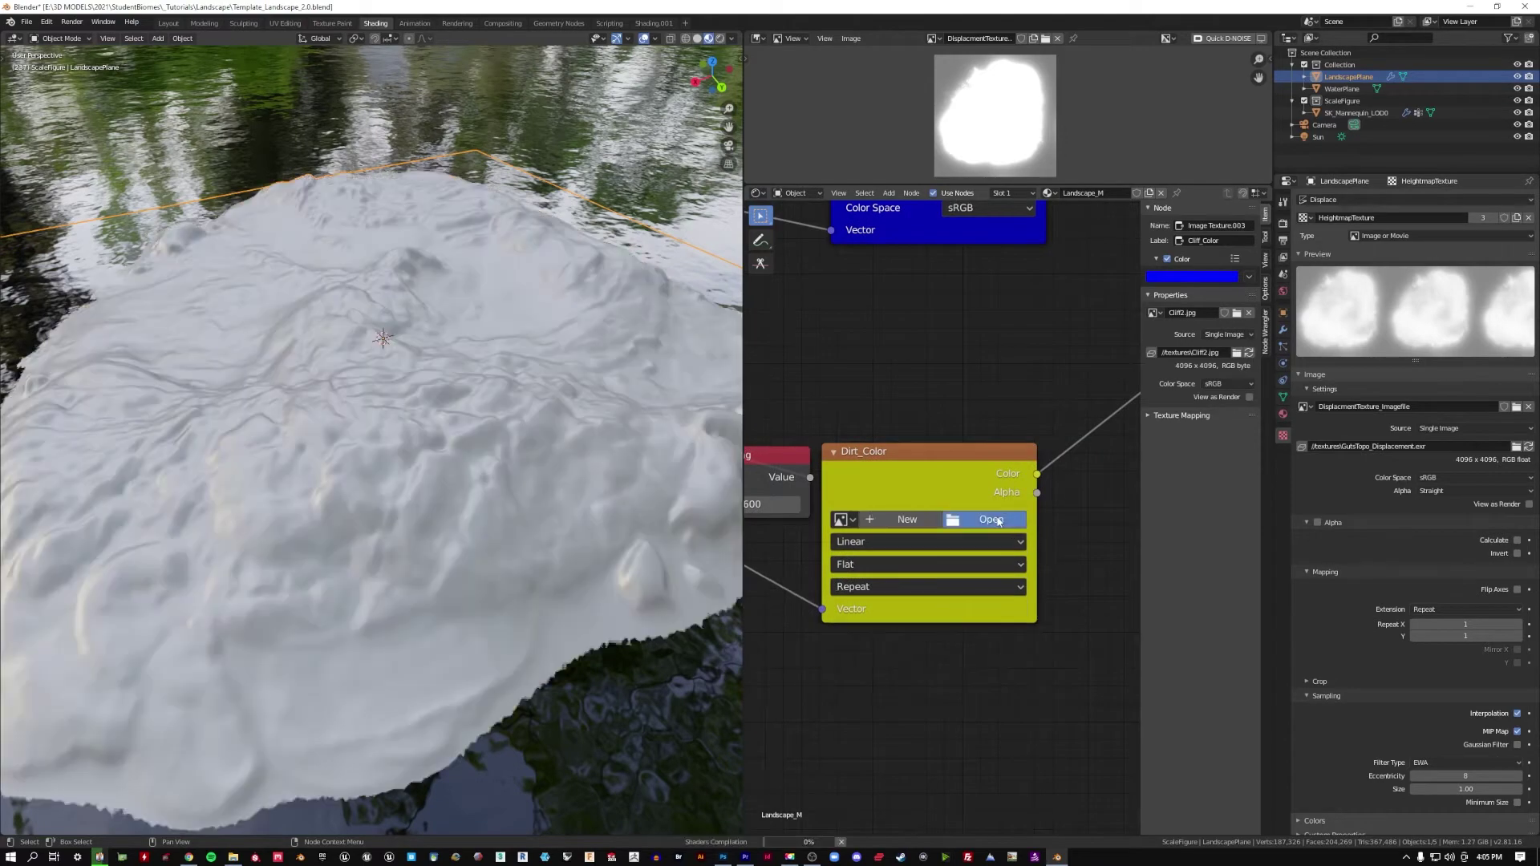
pyautogui.click(999, 520)
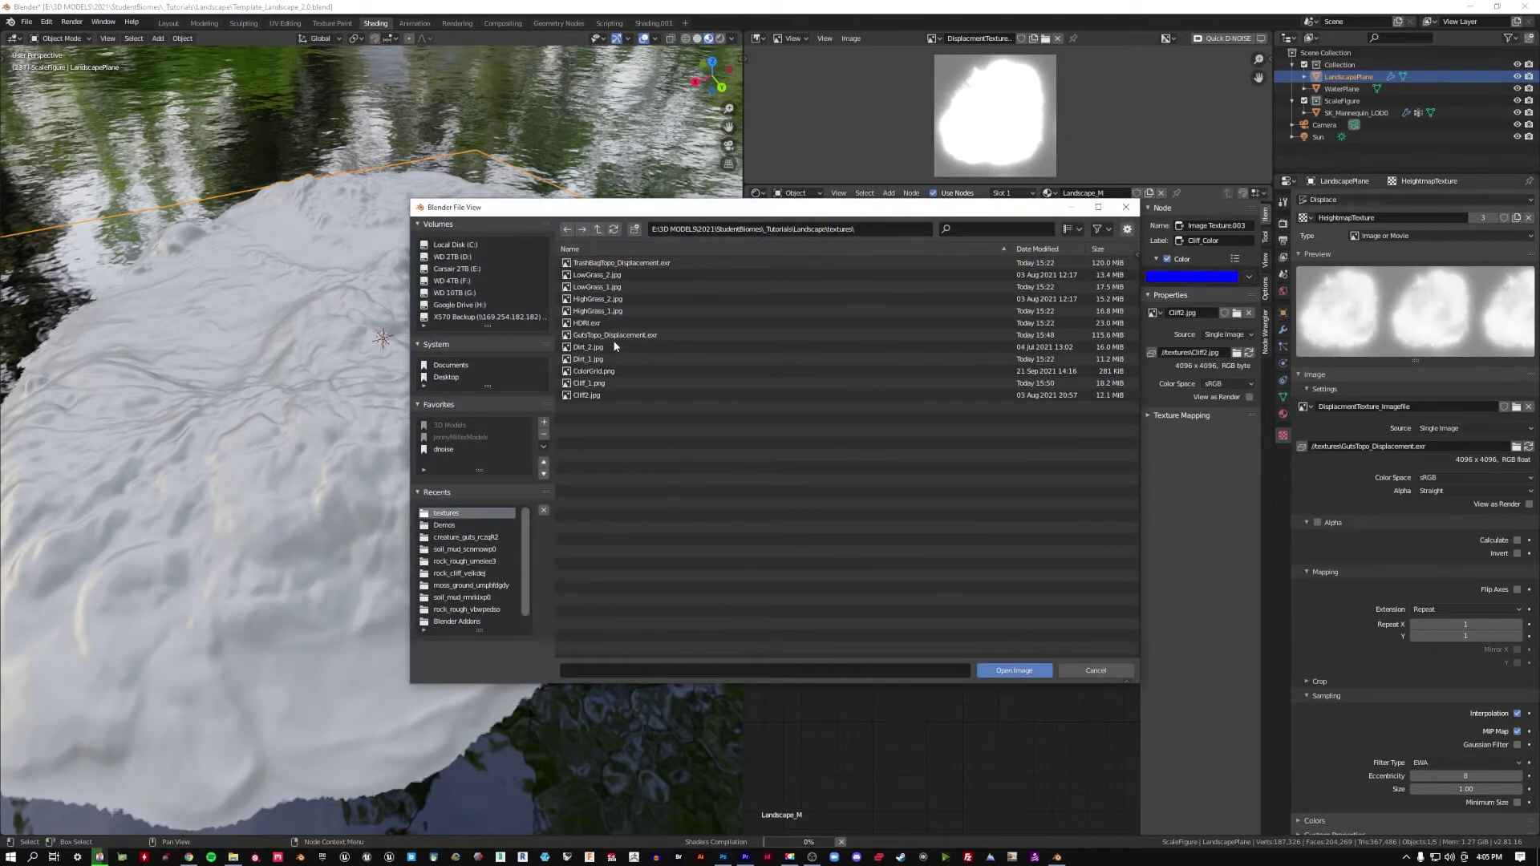
pyautogui.doubleClick(605, 347)
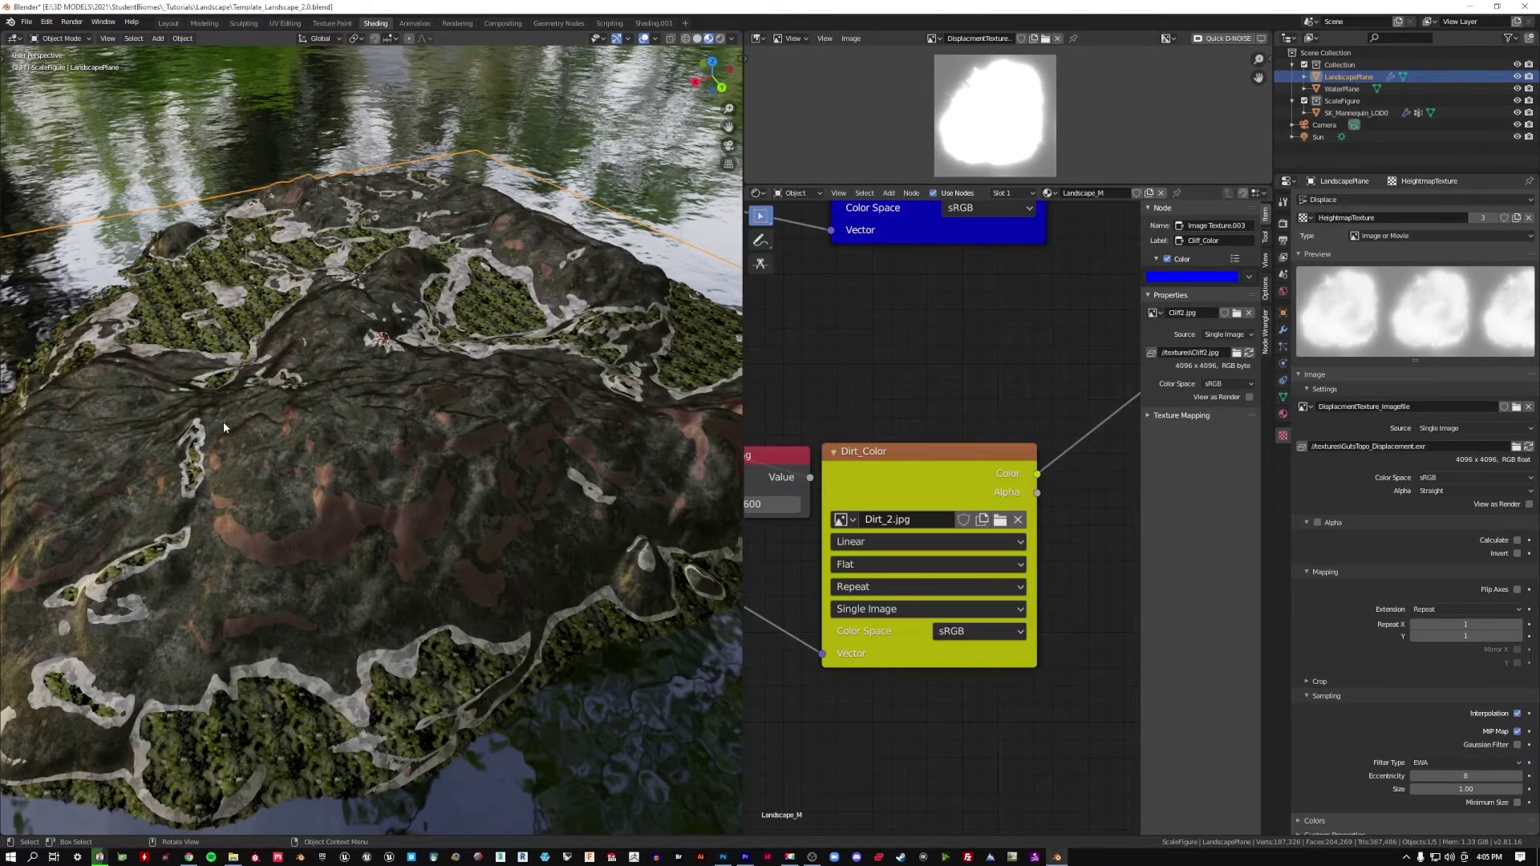
# Step: Set the LowGrass_Tiling value to 1.000 in the landscape material
pyautogui.moveTo(224, 423); pyautogui.dragTo(391, 468, button='middle')
pyautogui.scroll(4, 371, 513)
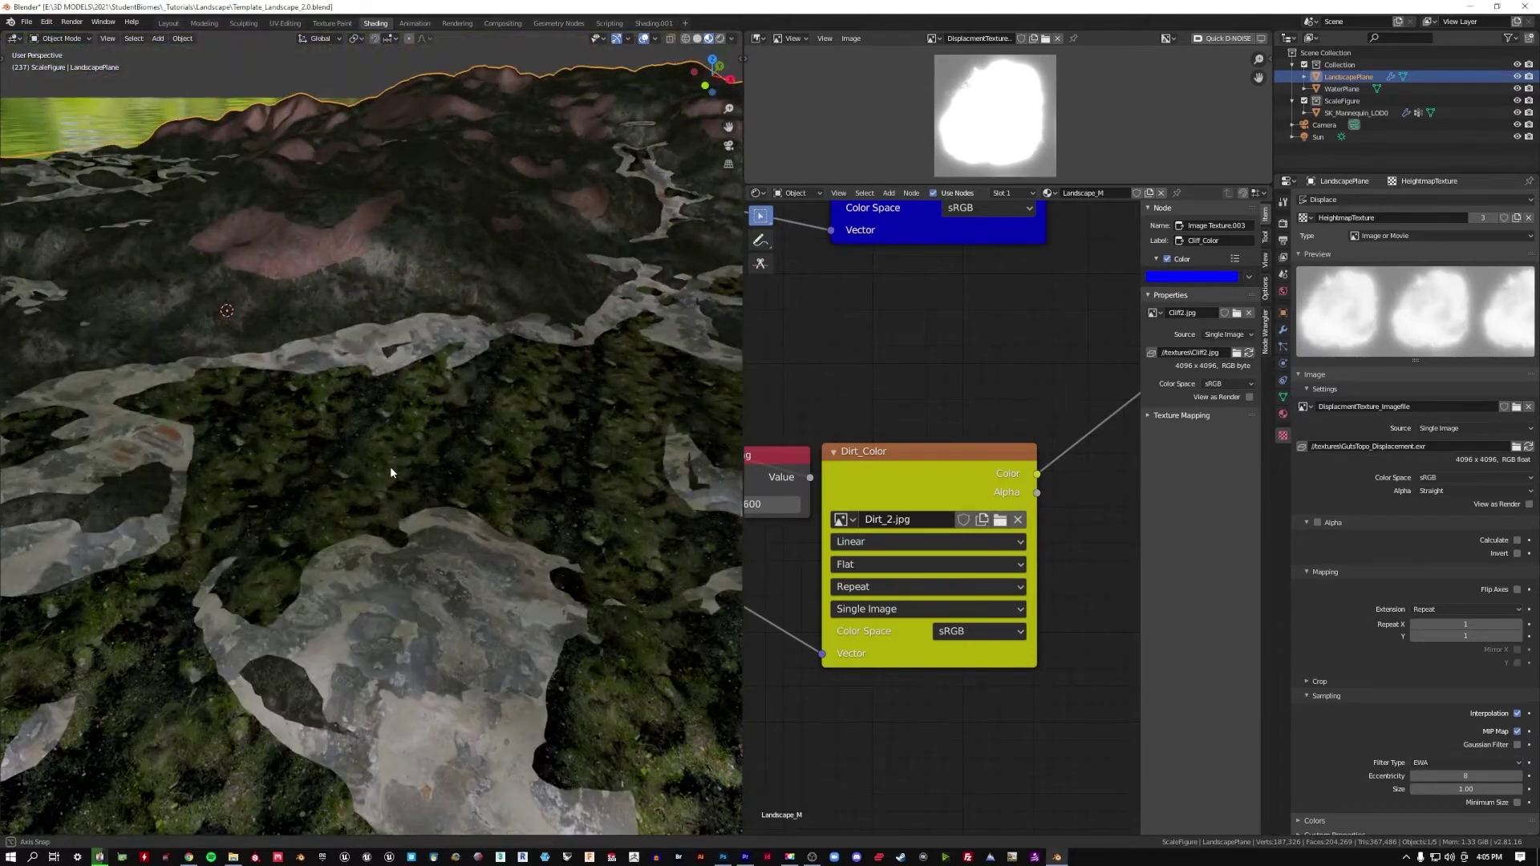
pyautogui.moveTo(947, 277); pyautogui.dragTo(980, 422, button='middle')
pyautogui.scroll(-8, 980, 423)
pyautogui.moveTo(930, 345); pyautogui.dragTo(962, 533, button='middle')
pyautogui.moveTo(902, 280); pyautogui.dragTo(913, 390, button='middle')
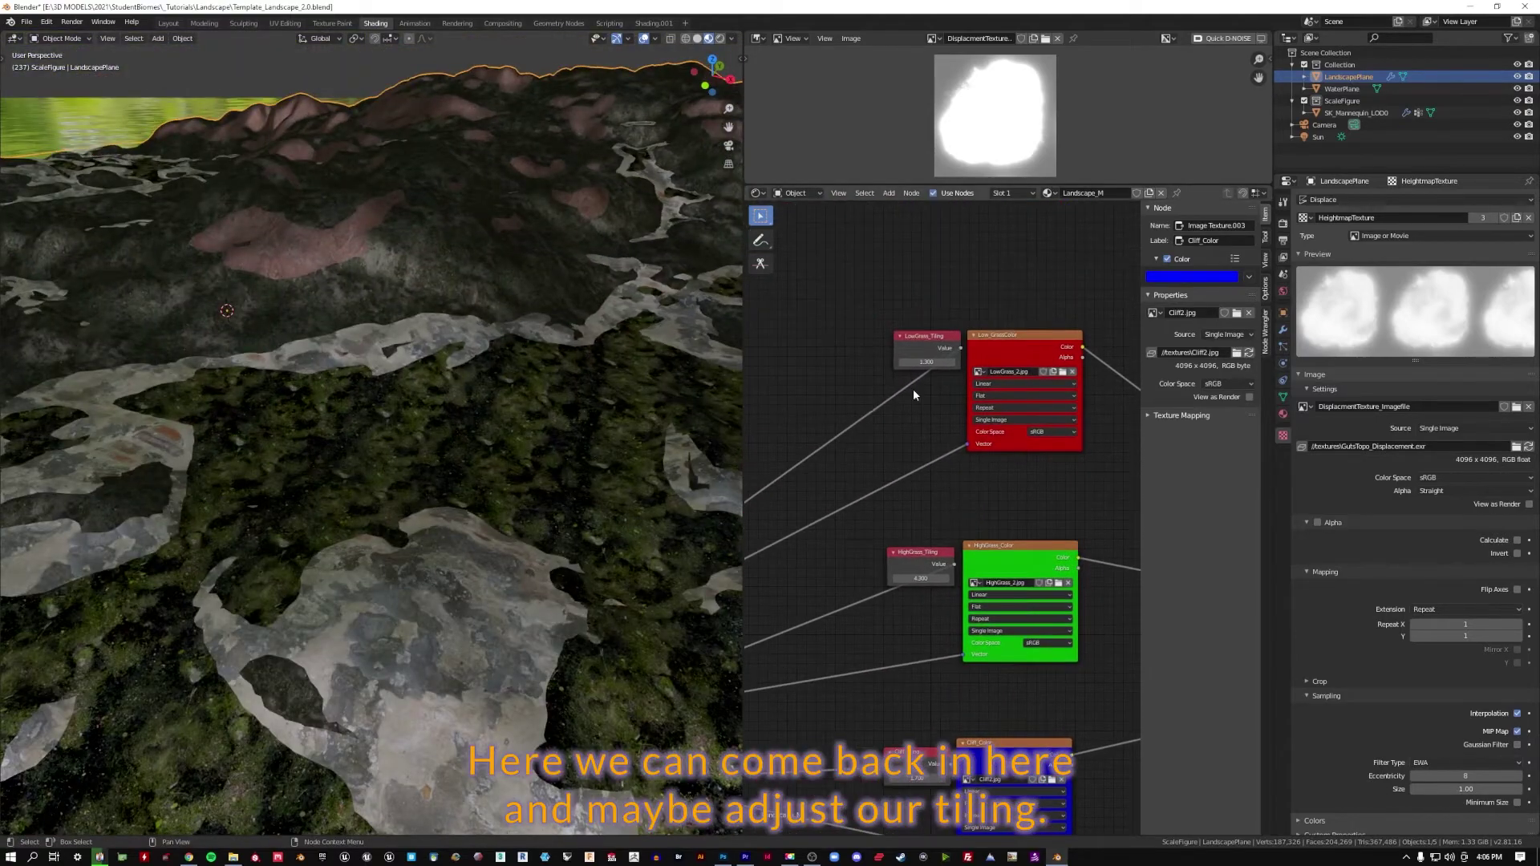
pyautogui.scroll(3, 910, 345)
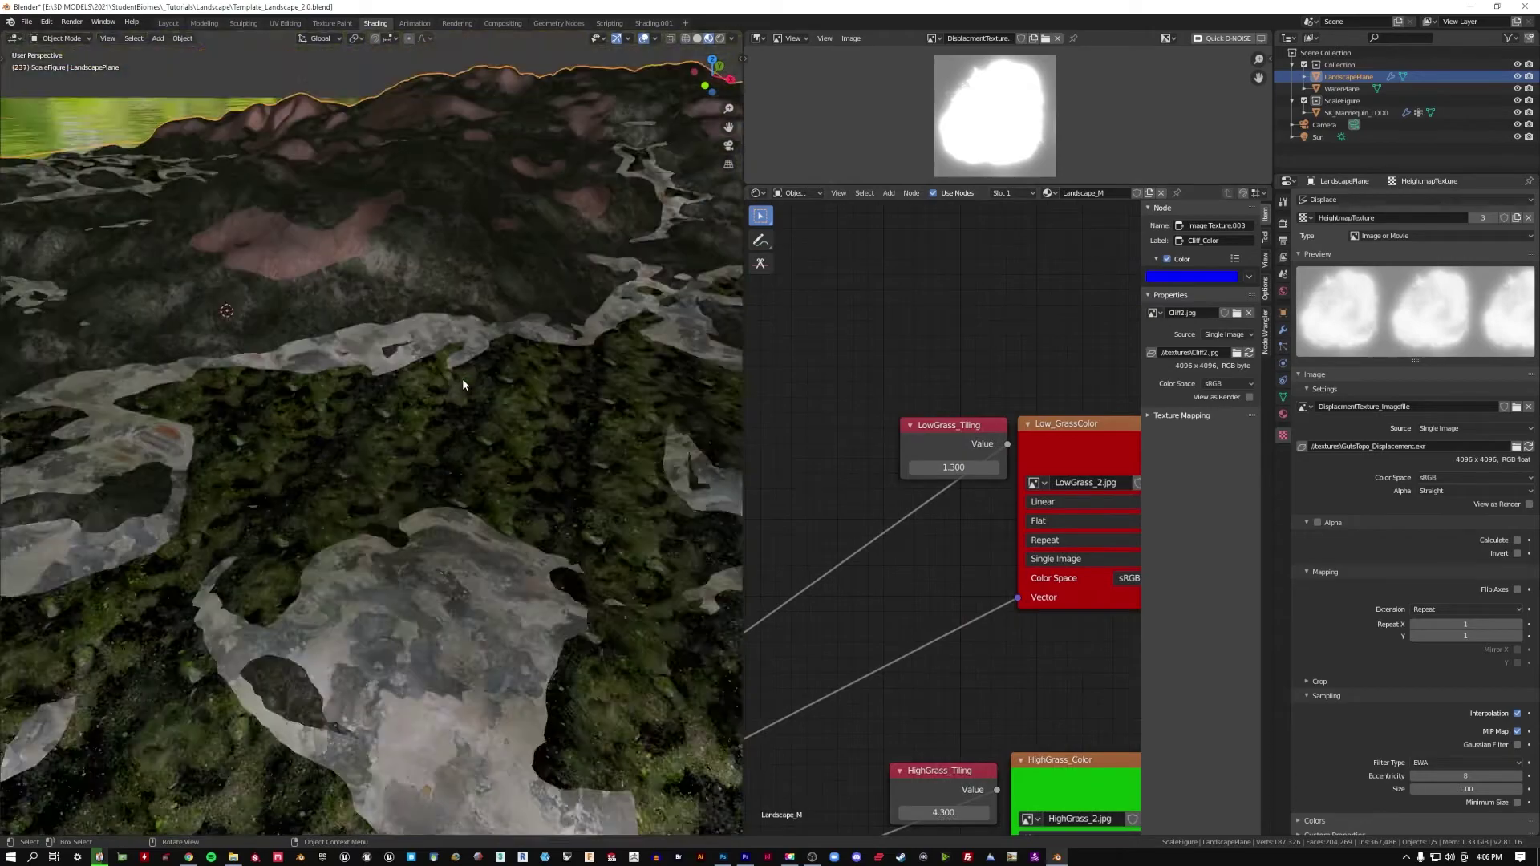
pyautogui.moveTo(463, 379); pyautogui.dragTo(428, 381, button='middle')
pyautogui.moveTo(948, 466)
pyautogui.mouseDown()
pyautogui.moveTo(843, 467)
pyautogui.moveTo(953, 467)
pyautogui.mouseUp()
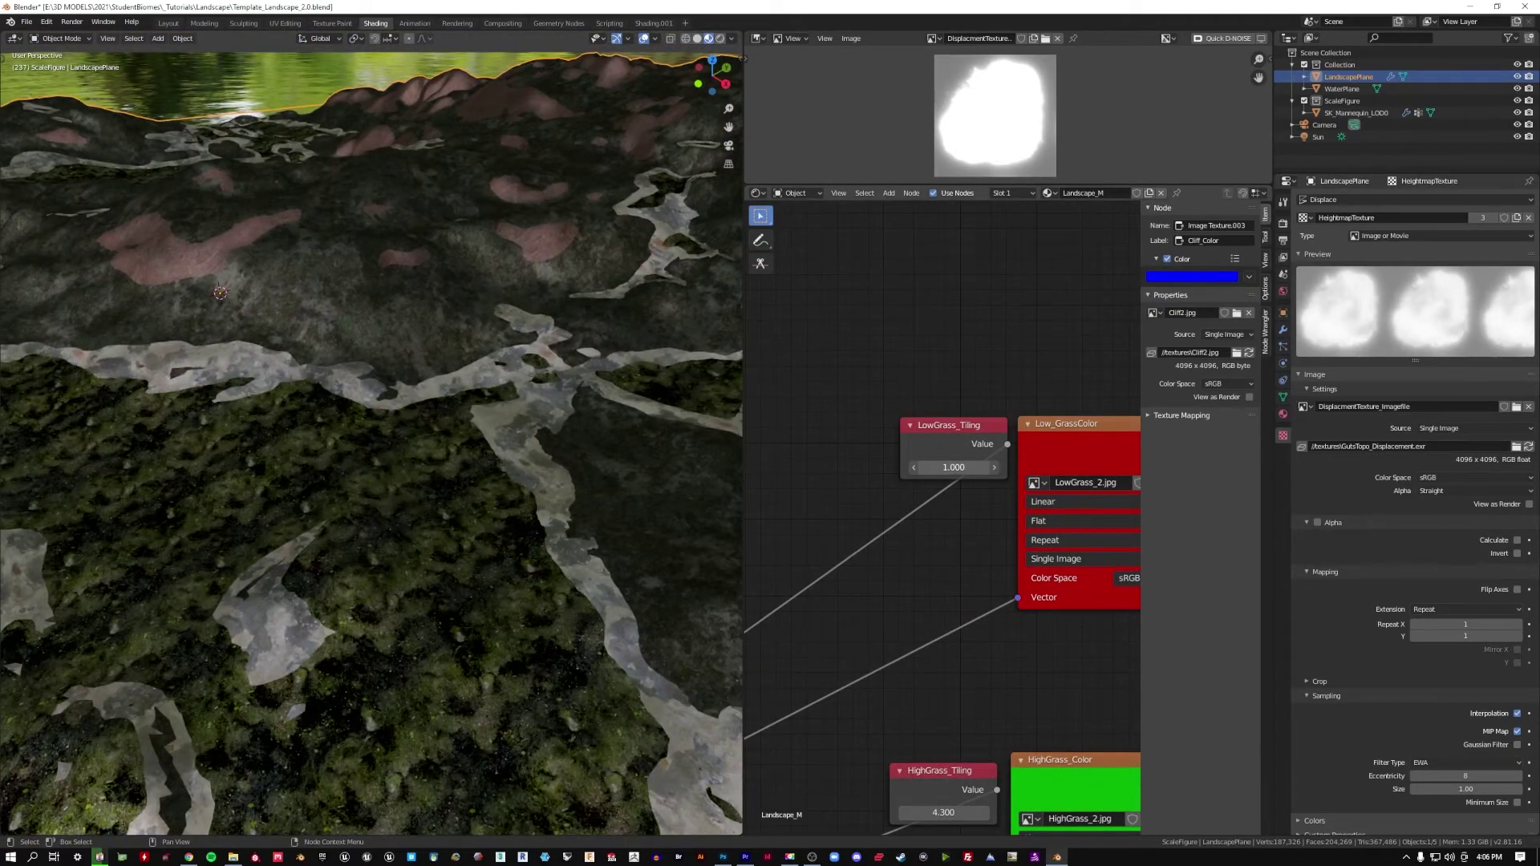
# Step: Examine the grass tiling for repetition, both close up and across the whole terrain
pyautogui.moveTo(449, 473); pyautogui.dragTo(292, 434, button='middle')
pyautogui.scroll(10, 527, 459)
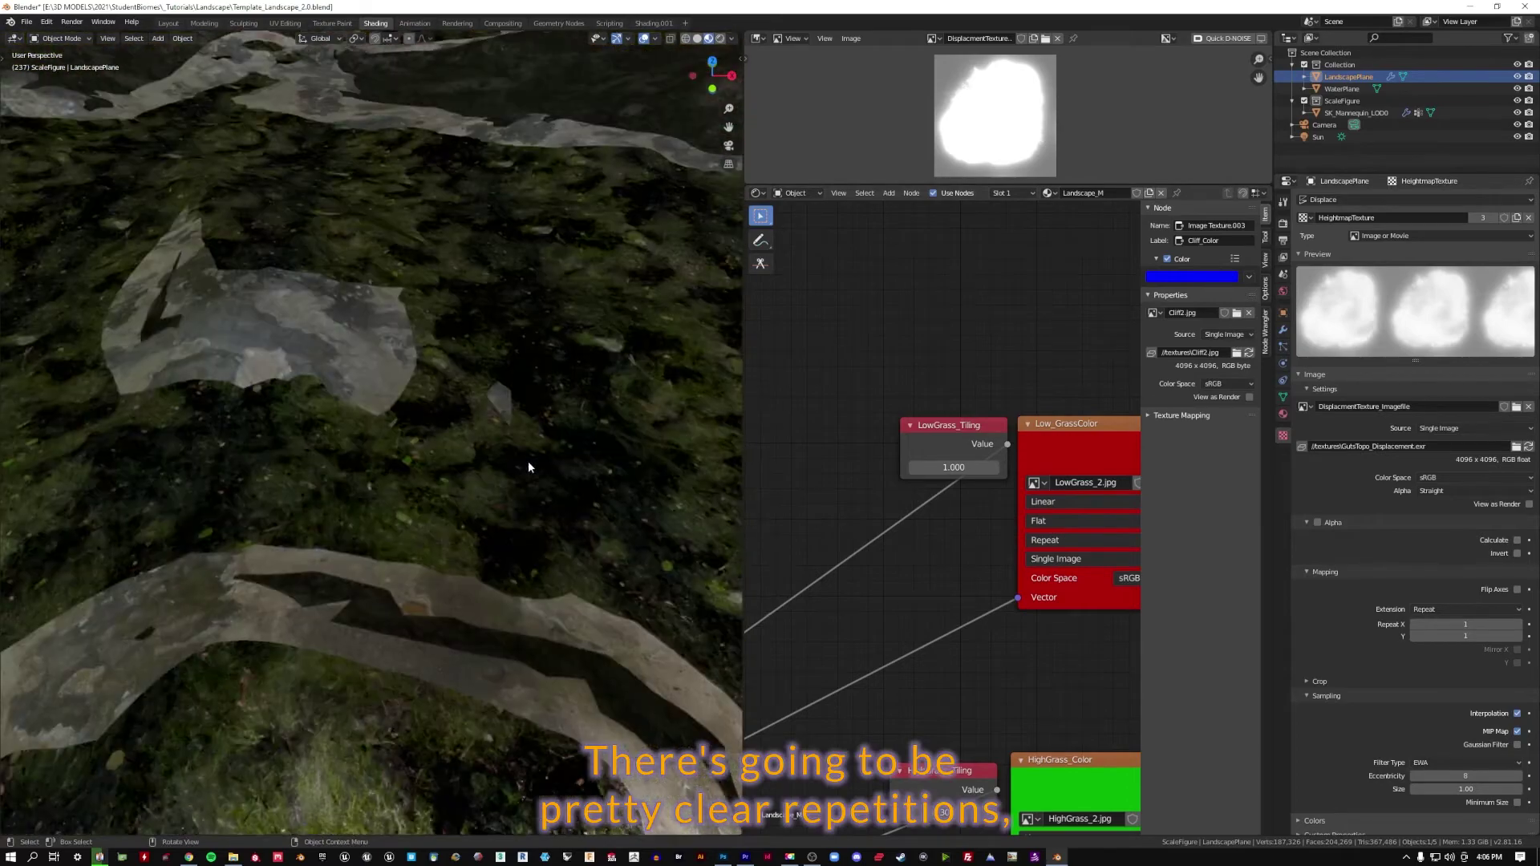
pyautogui.scroll(-8, 523, 432)
pyautogui.moveTo(528, 421); pyautogui.dragTo(476, 434, button='middle')
pyautogui.moveTo(615, 413); pyautogui.dragTo(432, 517, button='middle')
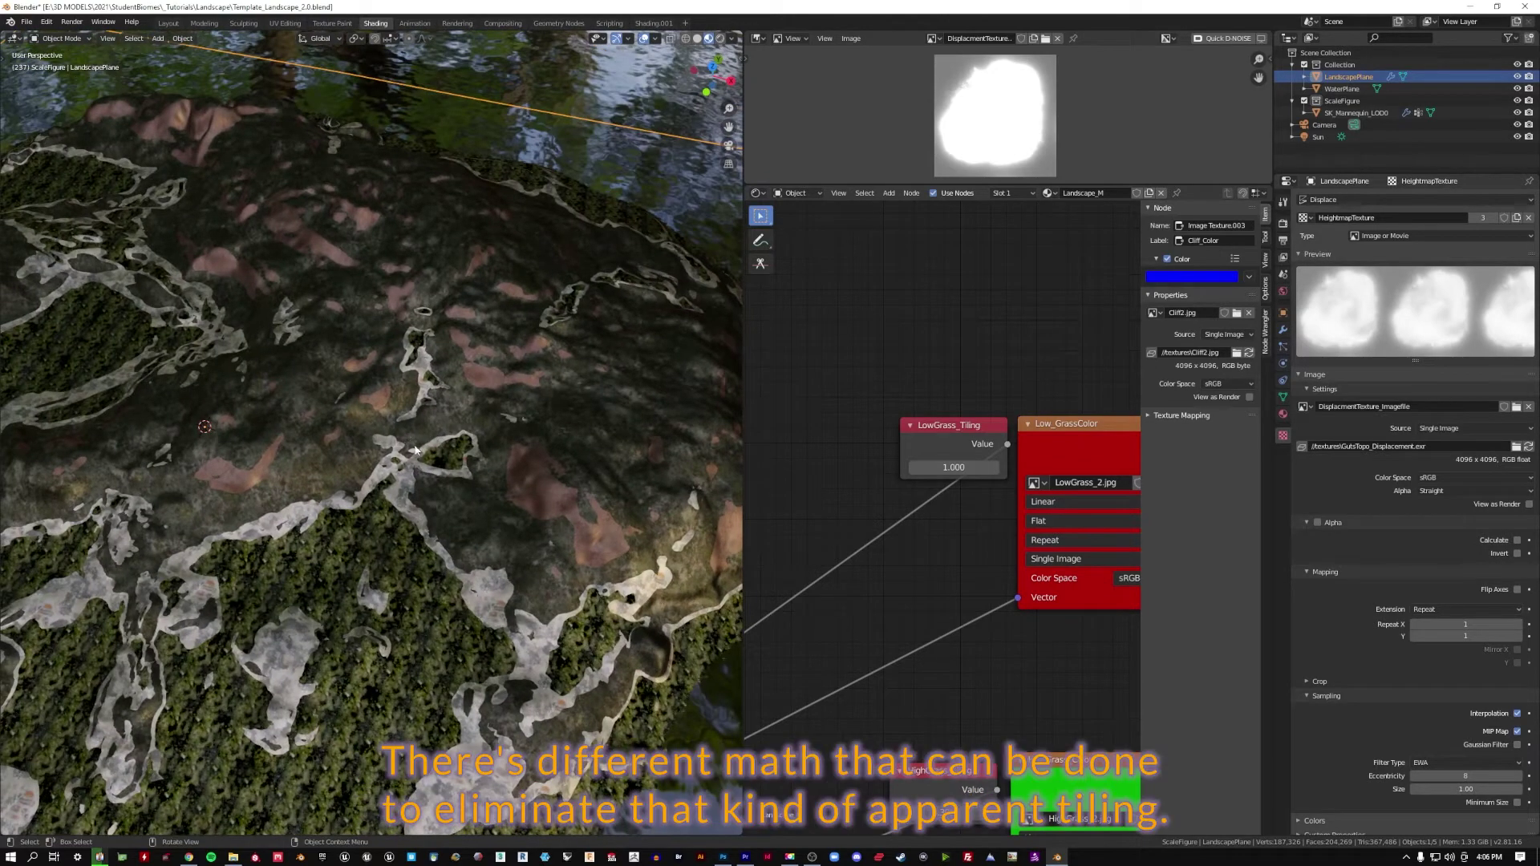
pyautogui.moveTo(403, 638); pyautogui.dragTo(438, 543, button='middle')
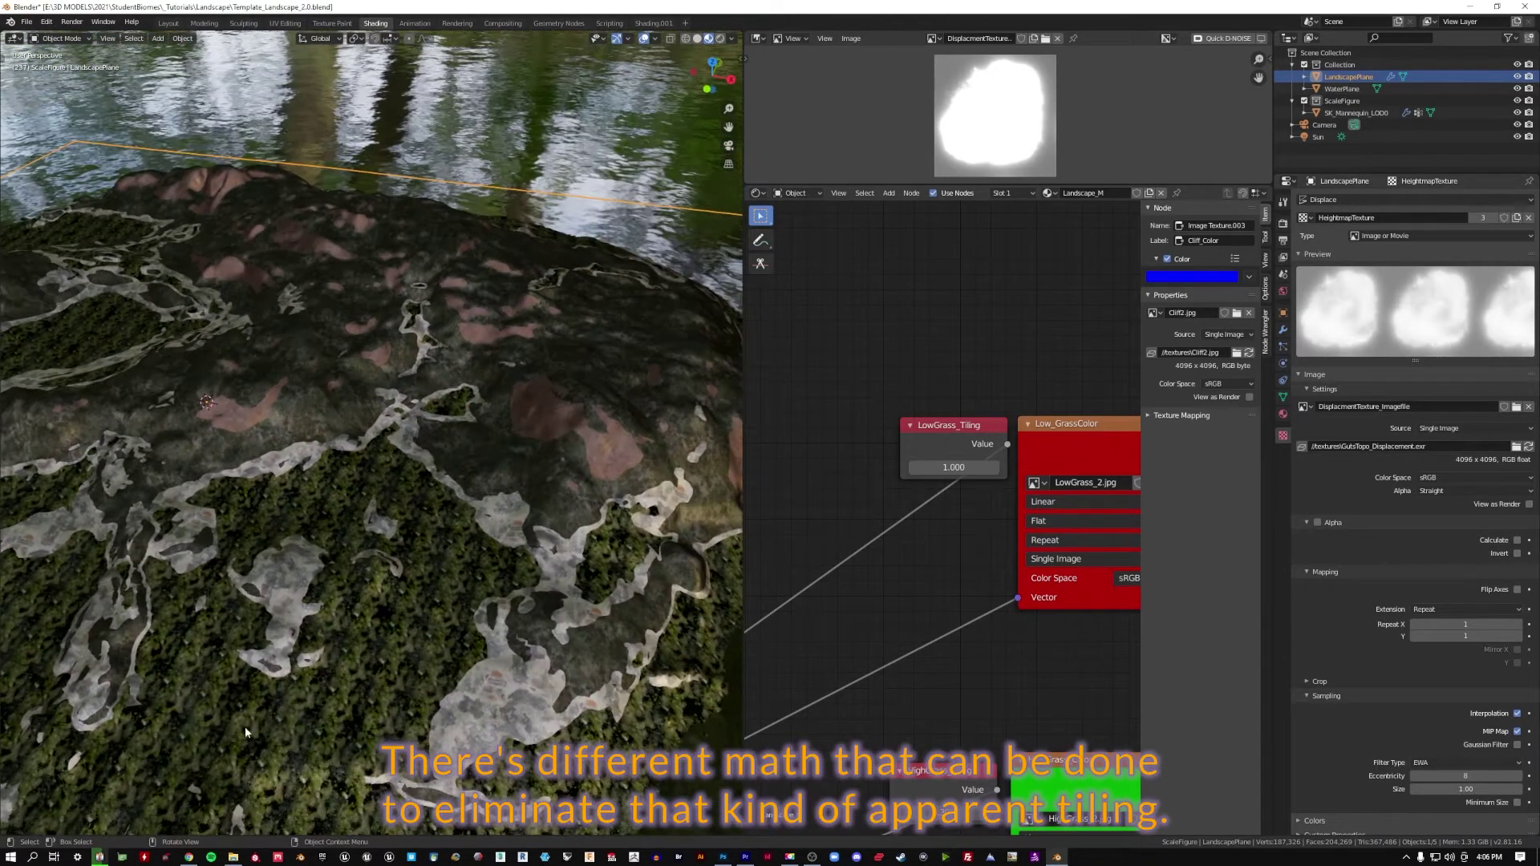
pyautogui.moveTo(419, 468); pyautogui.dragTo(385, 513, button='middle')
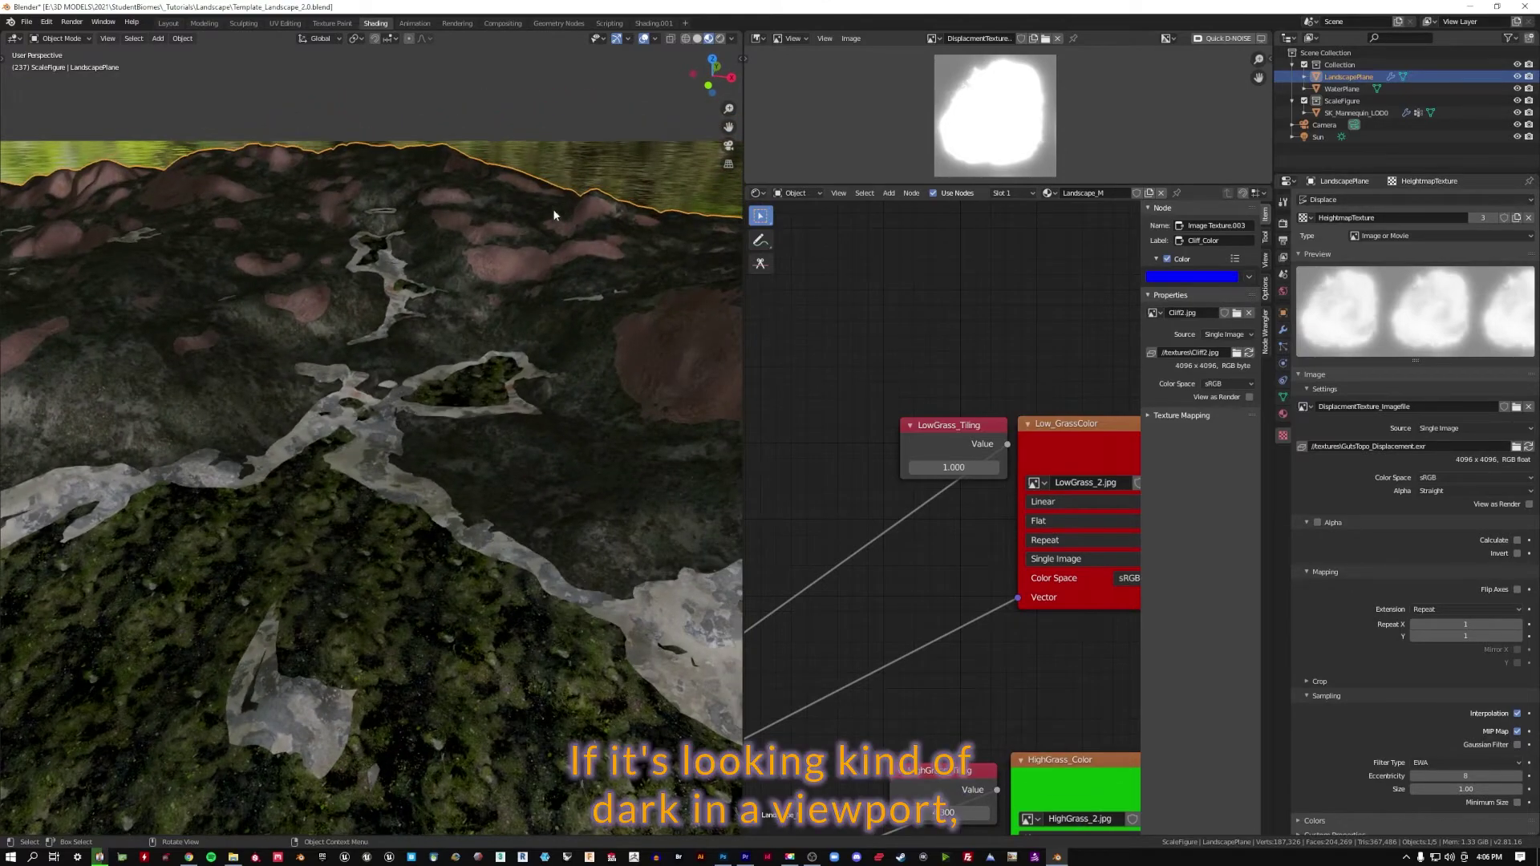
pyautogui.moveTo(478, 194); pyautogui.dragTo(446, 292, button='middle')
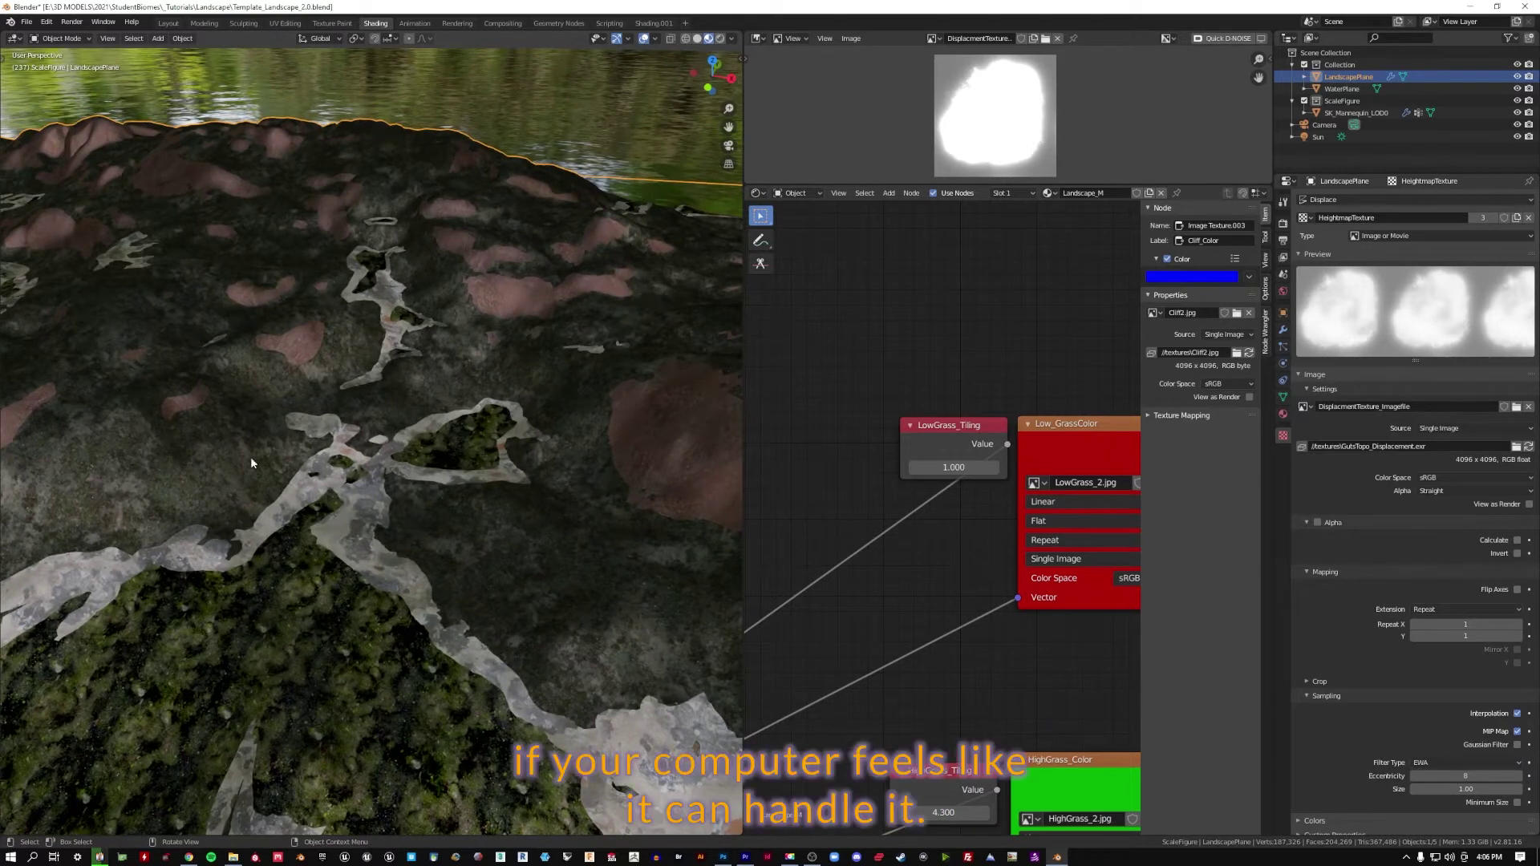
# Step: Switch the 3D viewport to rendered shading to view the landscape with full lighting
pyautogui.click(720, 40)
pyautogui.moveTo(271, 527); pyautogui.dragTo(458, 351, button='middle')
pyautogui.keyDown('shift'); pyautogui.moveTo(455, 355); pyautogui.dragTo(441, 373, button='middle'); pyautogui.keyUp('shift')
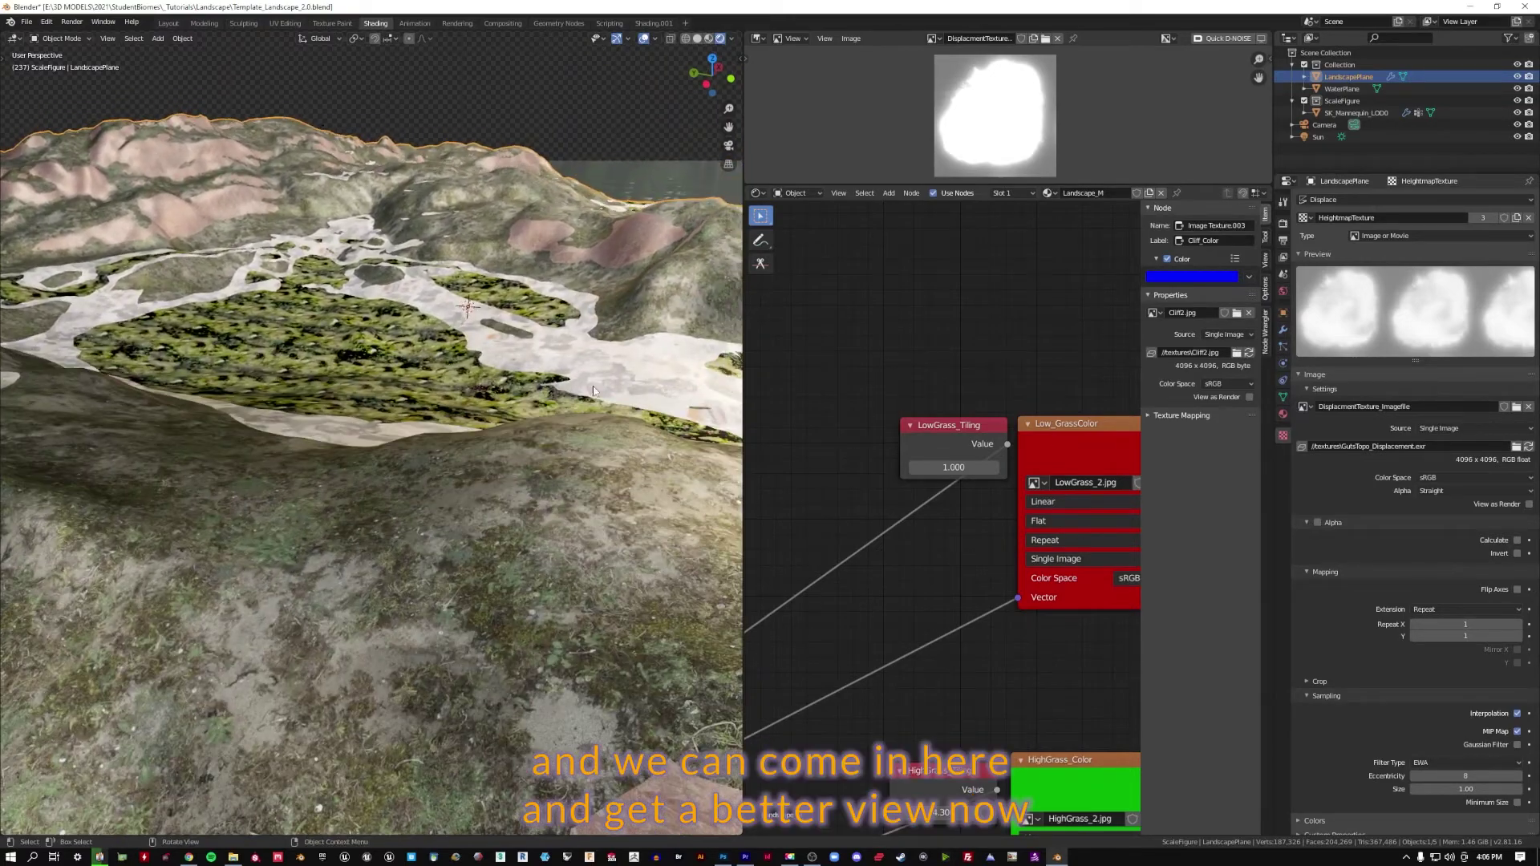
# Step: Set the HighGrass_Tiling value to 1.200 in the landscape material
pyautogui.moveTo(888, 568); pyautogui.dragTo(838, 433, button='middle')
pyautogui.moveTo(910, 684); pyautogui.dragTo(834, 683)
pyautogui.moveTo(545, 405); pyautogui.dragTo(464, 425, button='middle')
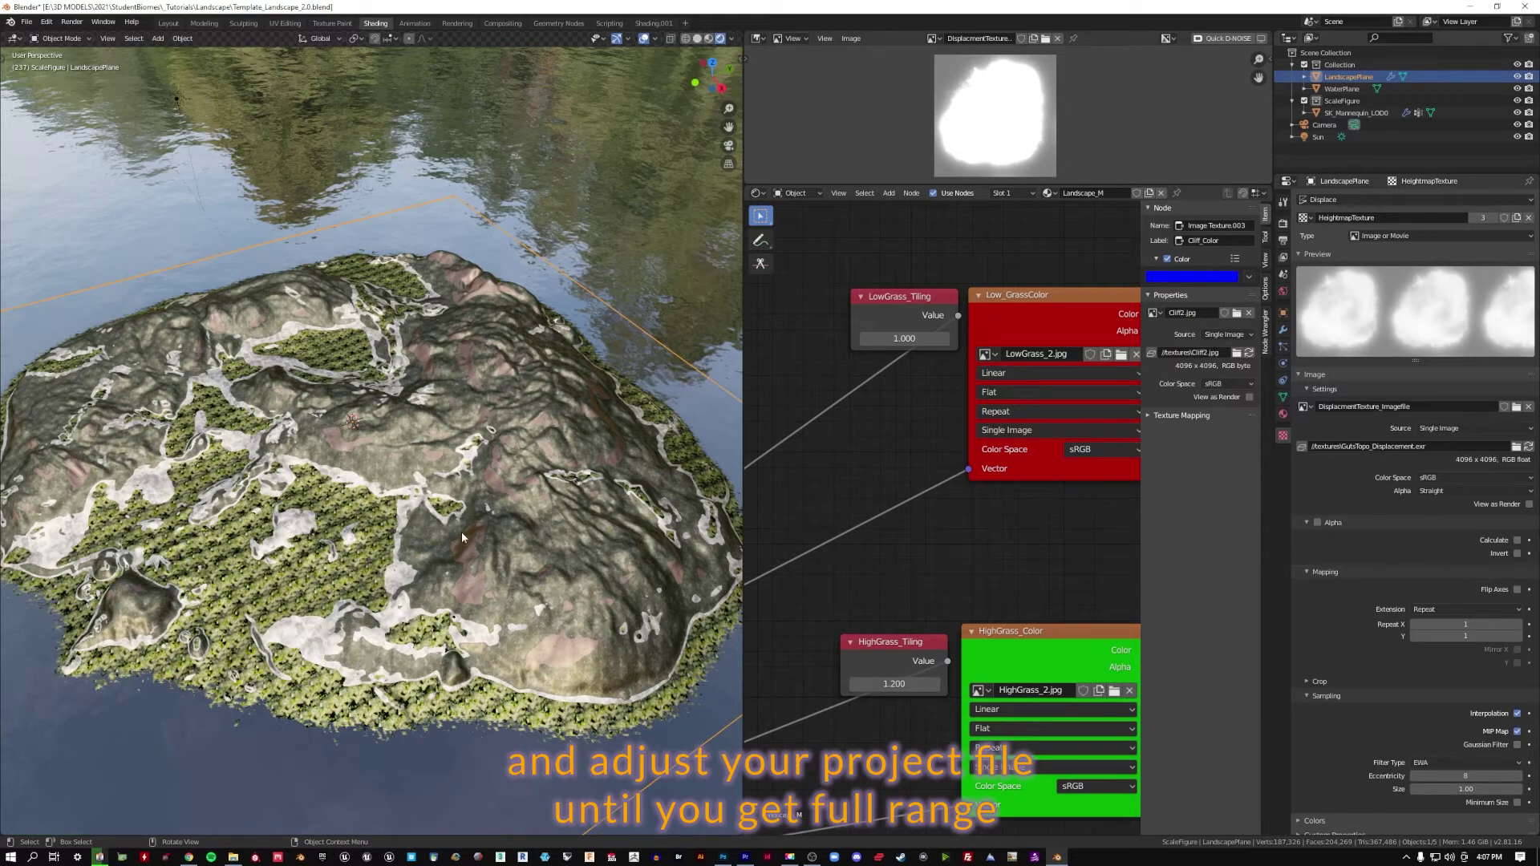
# Step: Check how the textures are distributed over the terrain and open the file commands for saving the project
pyautogui.scroll(5, 433, 471)
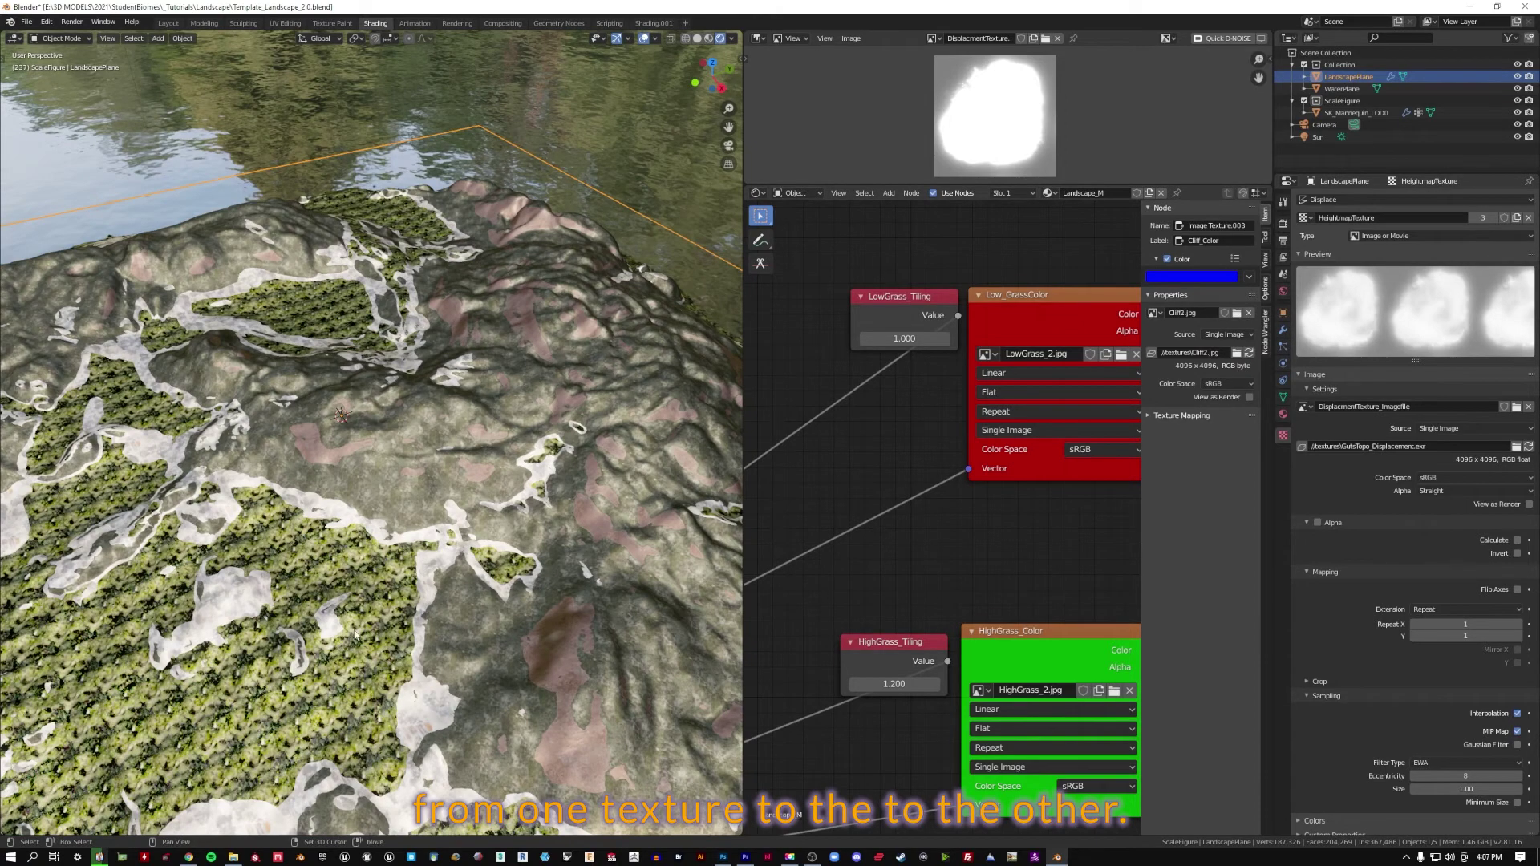
pyautogui.moveTo(536, 671); pyautogui.dragTo(318, 433, button='middle')
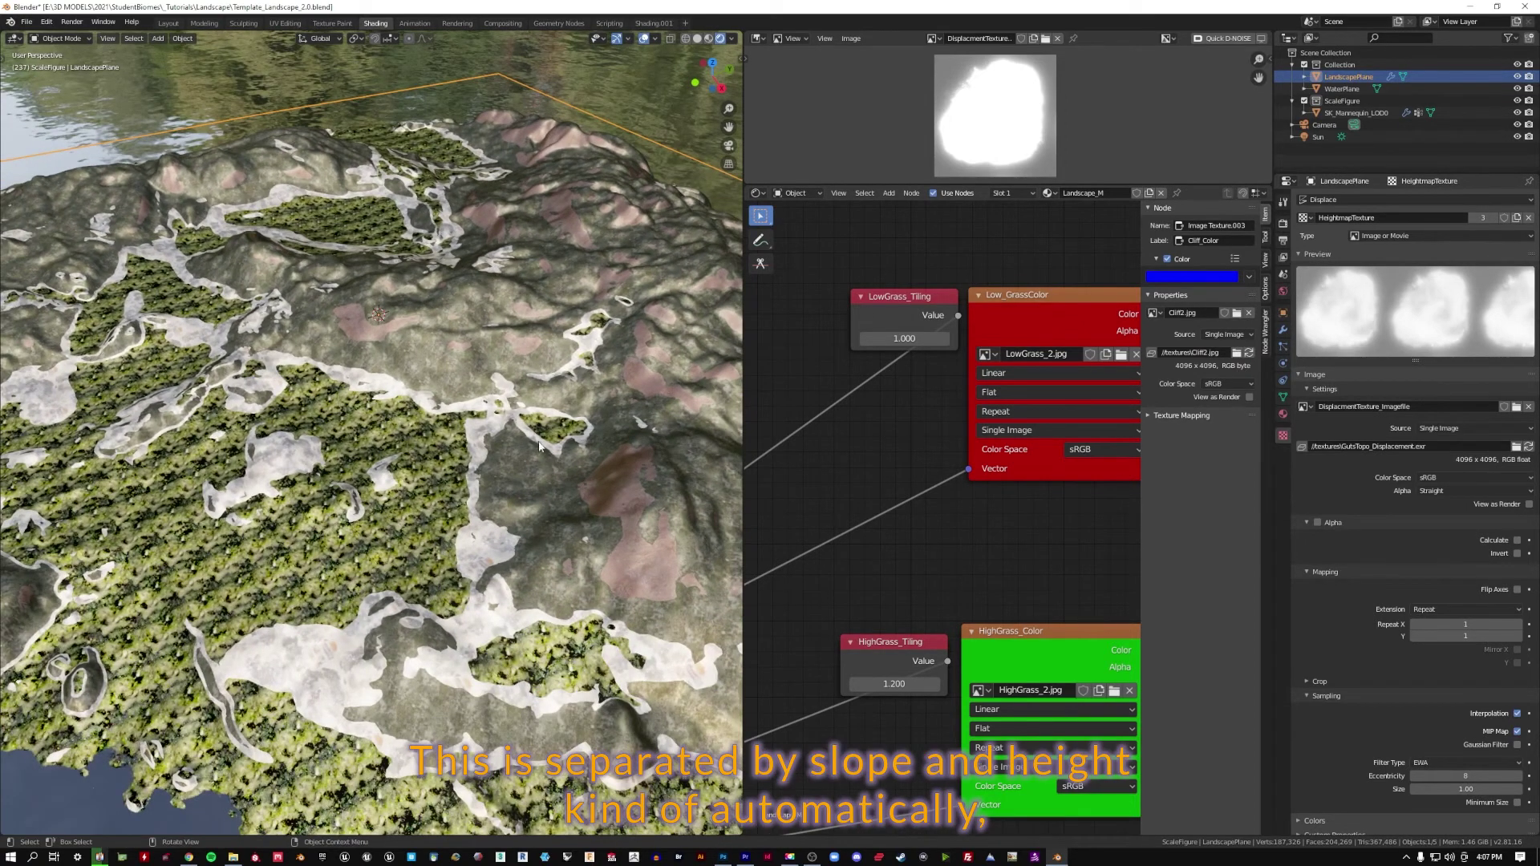
pyautogui.scroll(-4, 392, 409)
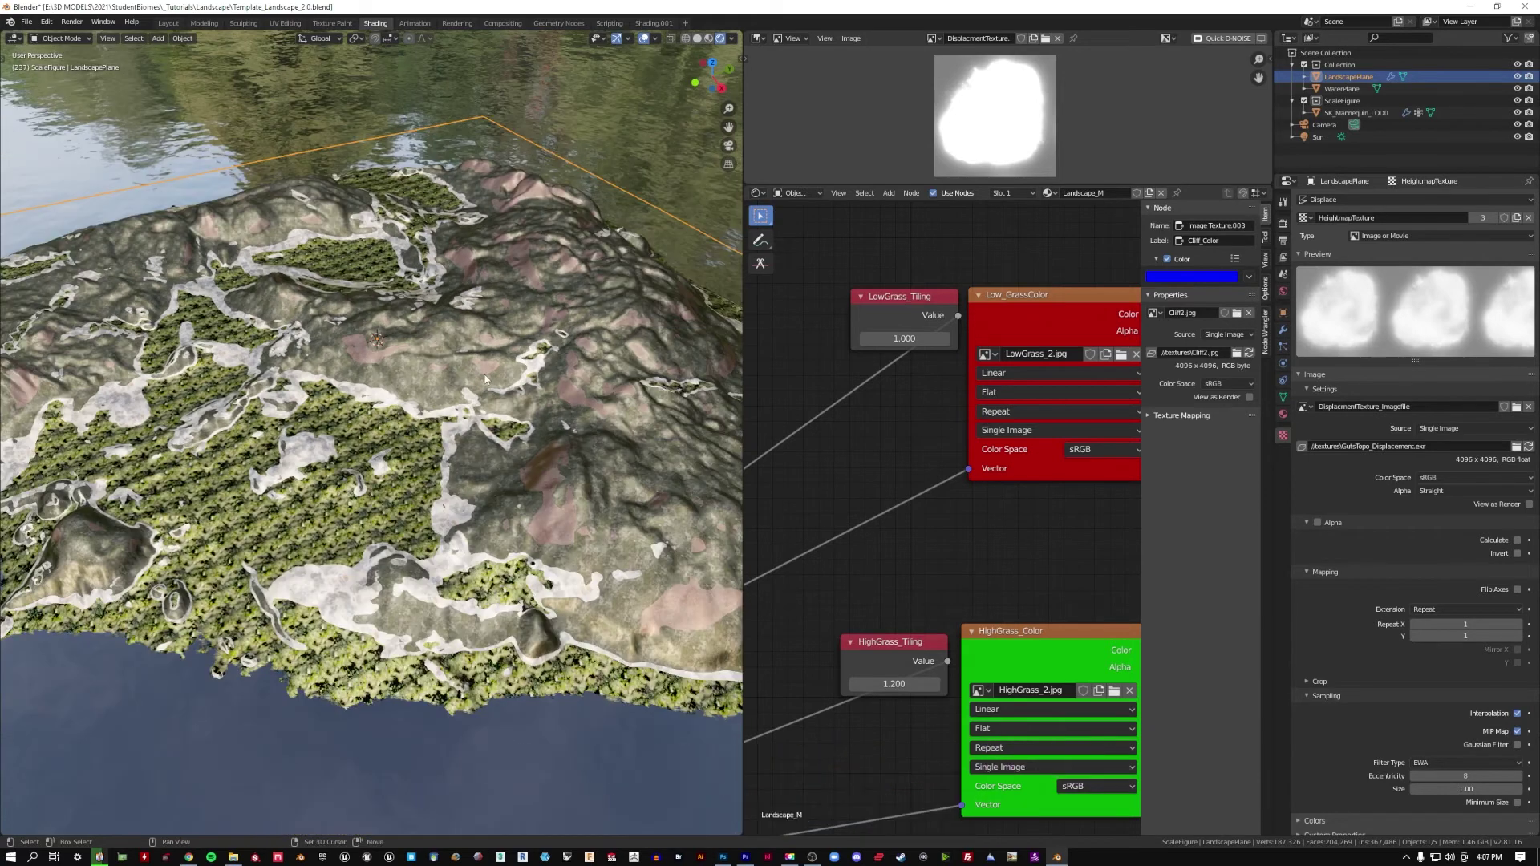
pyautogui.scroll(2, 497, 538)
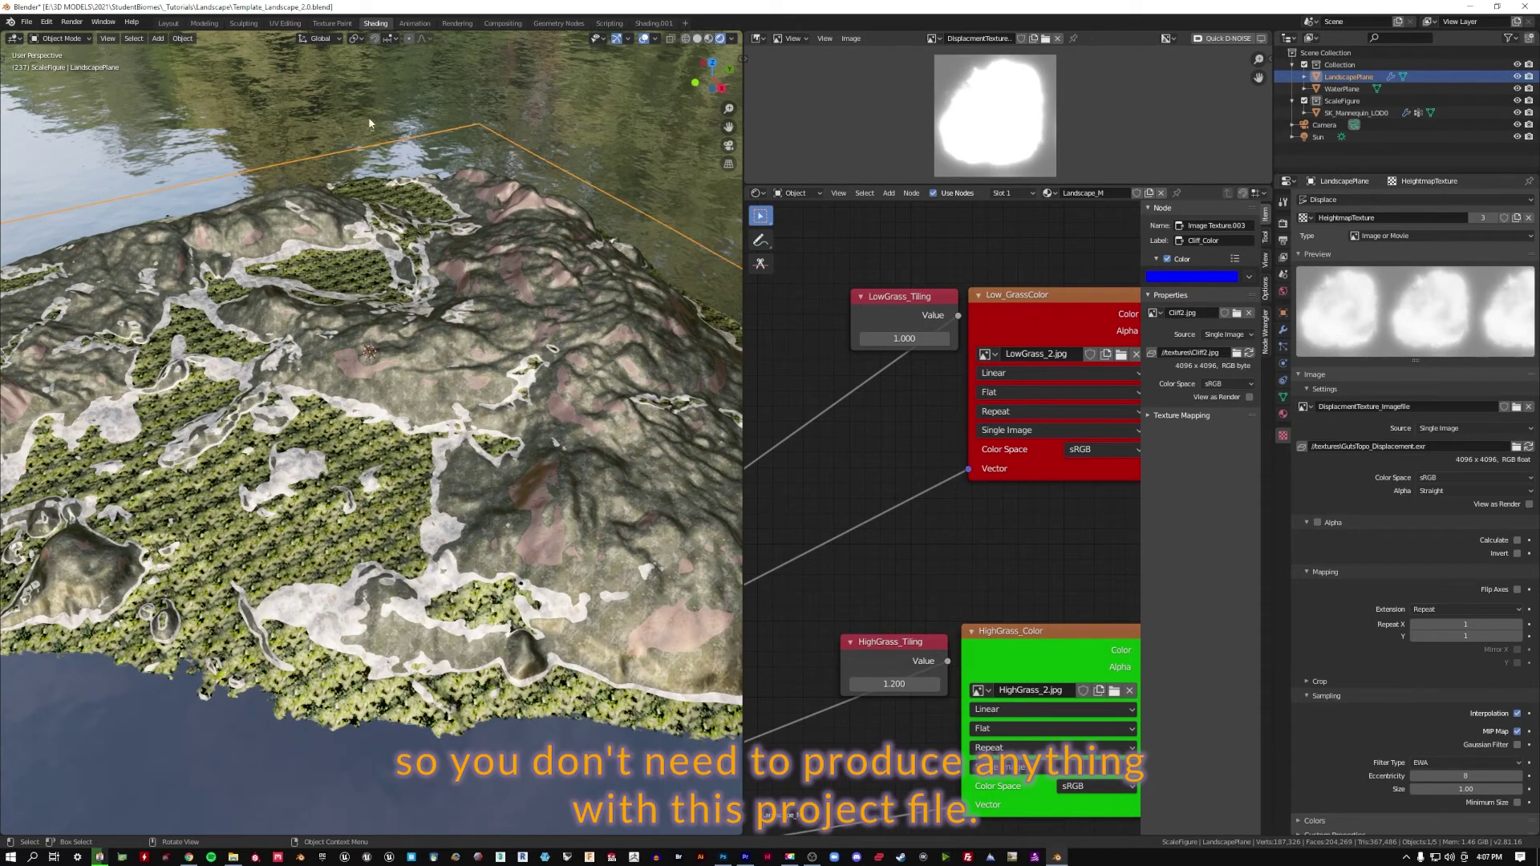
pyautogui.click(26, 22)
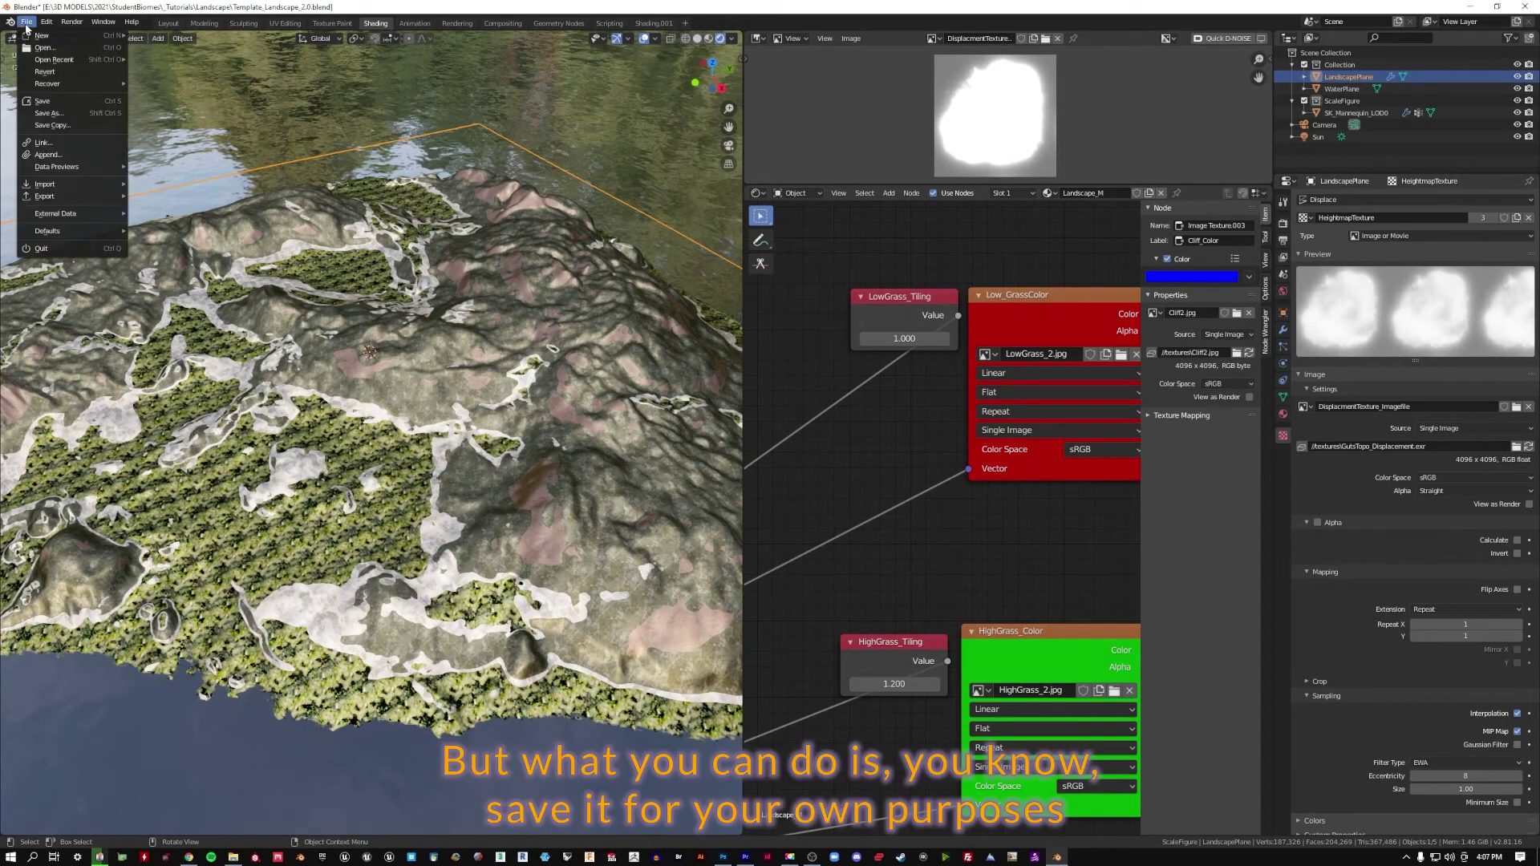